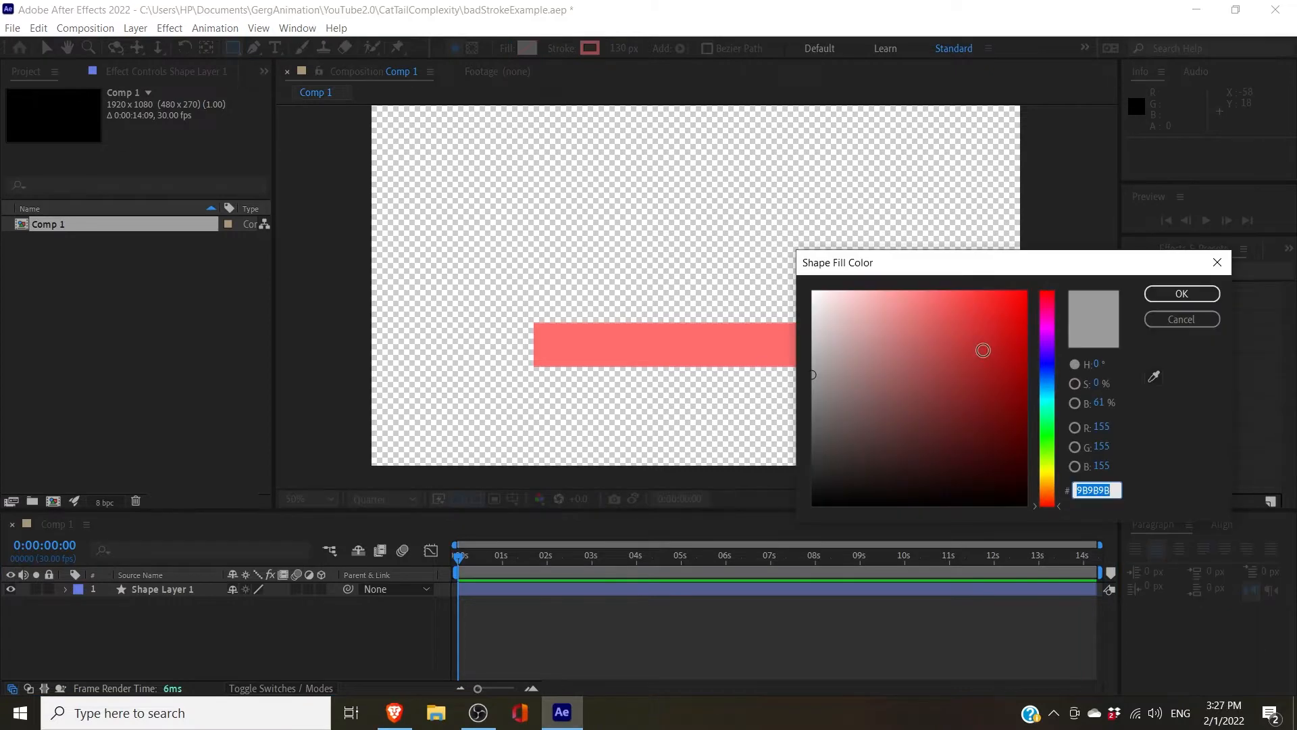
# Draw four upright blue rectangles with a 0 px stroke across the red bar on a new shape layer.
pyautogui.click(1162, 293)
pyautogui.moveTo(569, 302)
pyautogui.mouseDown()
pyautogui.moveTo(606, 387)
pyautogui.moveTo(667, 387)
pyautogui.mouseUp()
pyautogui.moveTo(689, 306); pyautogui.dragTo(720, 387)
pyautogui.moveTo(743, 305); pyautogui.dragTo(789, 386)
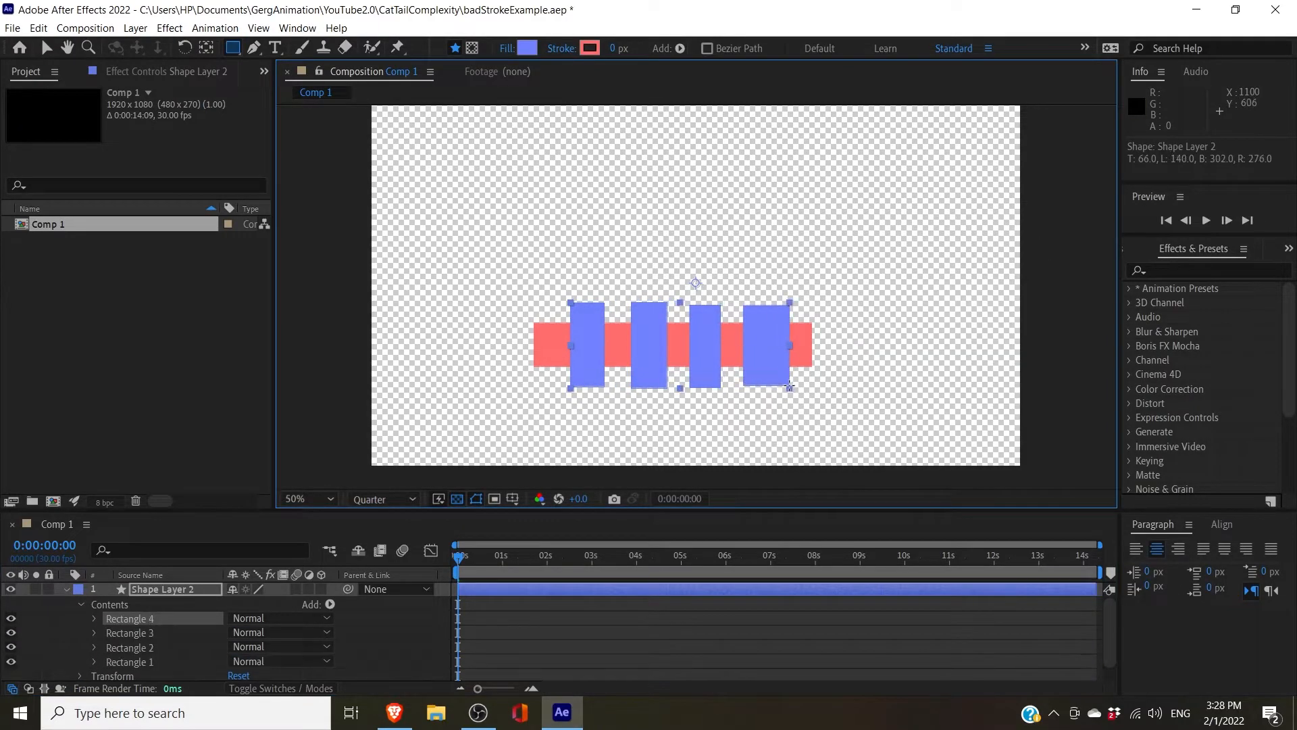
pyautogui.click(538, 642)
# Apply the Set Matte effect to Shape Layer 2, taking the matte from Shape Layer 1.
pyautogui.click(66, 589)
pyautogui.click(162, 589)
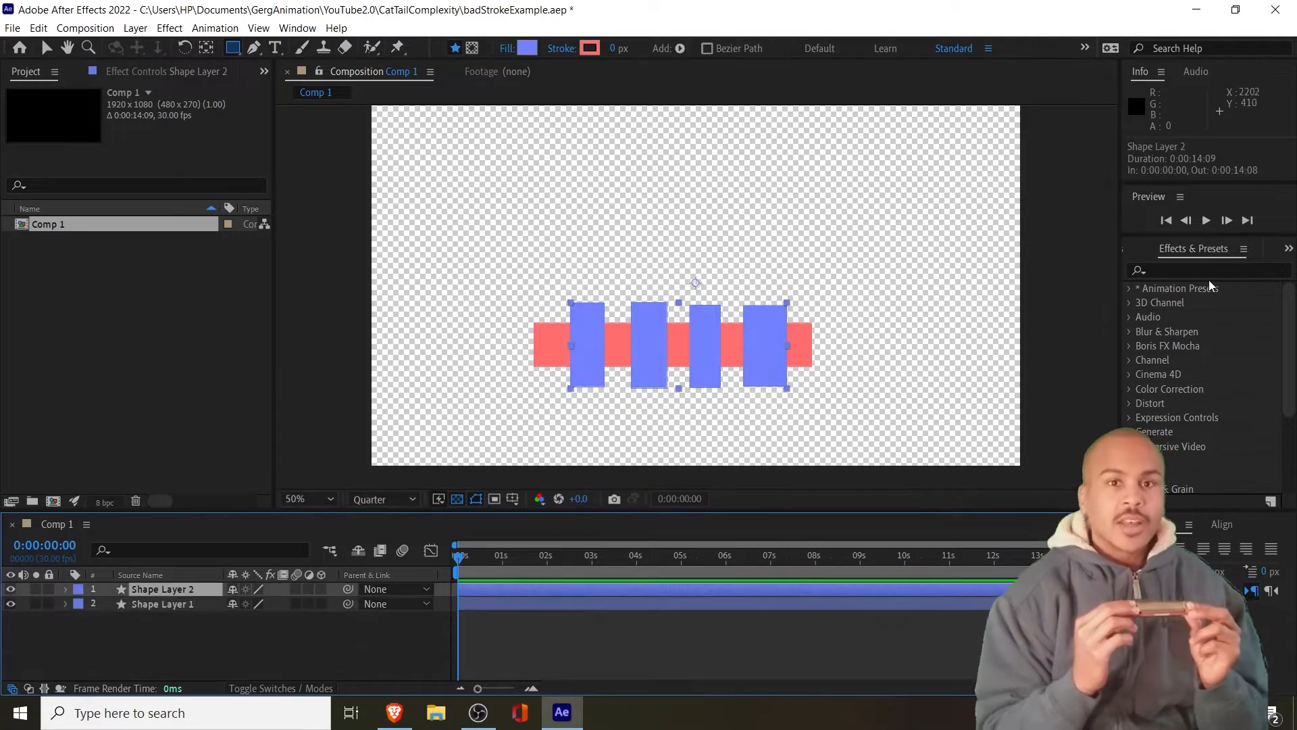
pyautogui.click(1199, 270)
pyautogui.write('set ma')
pyautogui.doubleClick(1201, 303)
pyautogui.click(176, 122)
pyautogui.click(216, 176)
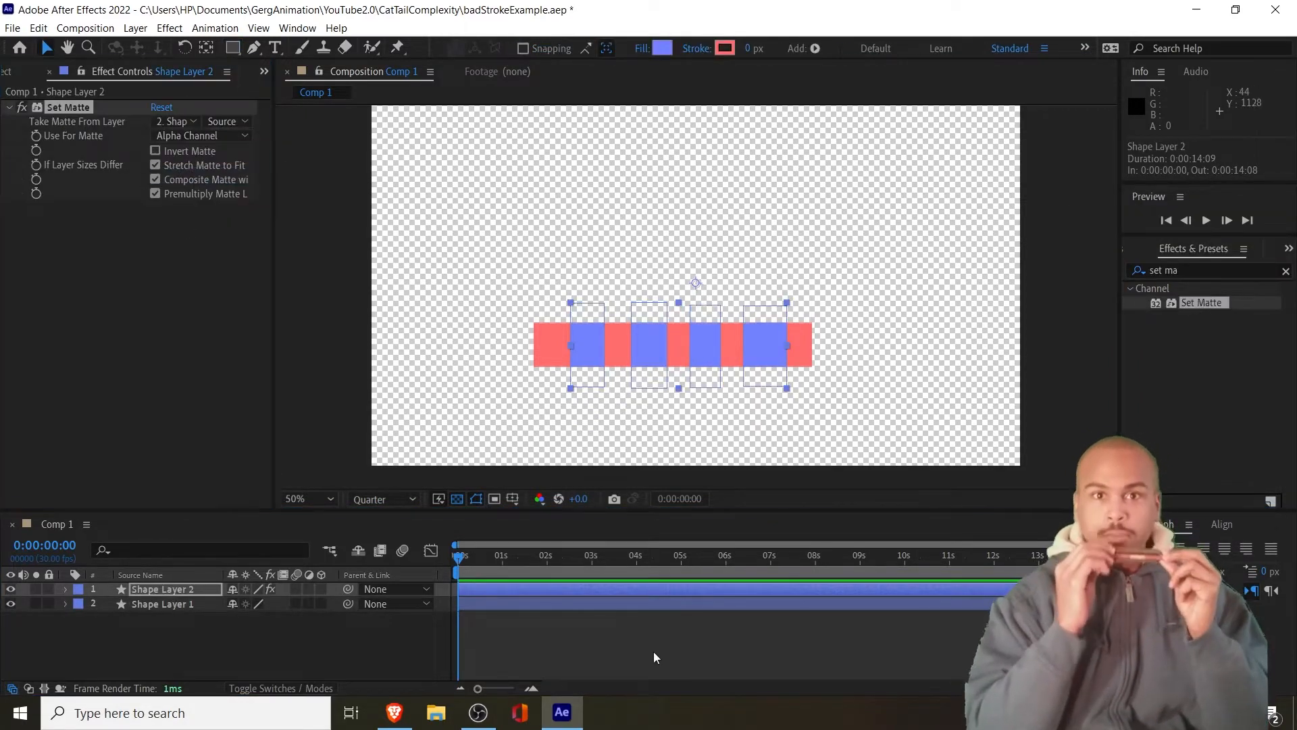
pyautogui.click(654, 654)
# Reveal Shape Layer 1's path and bend it into an S-curve by converting both end vertices.
pyautogui.press('v')
pyautogui.click(173, 604)
pyautogui.hotkey('ctrl', 'f')
pyautogui.write('path')
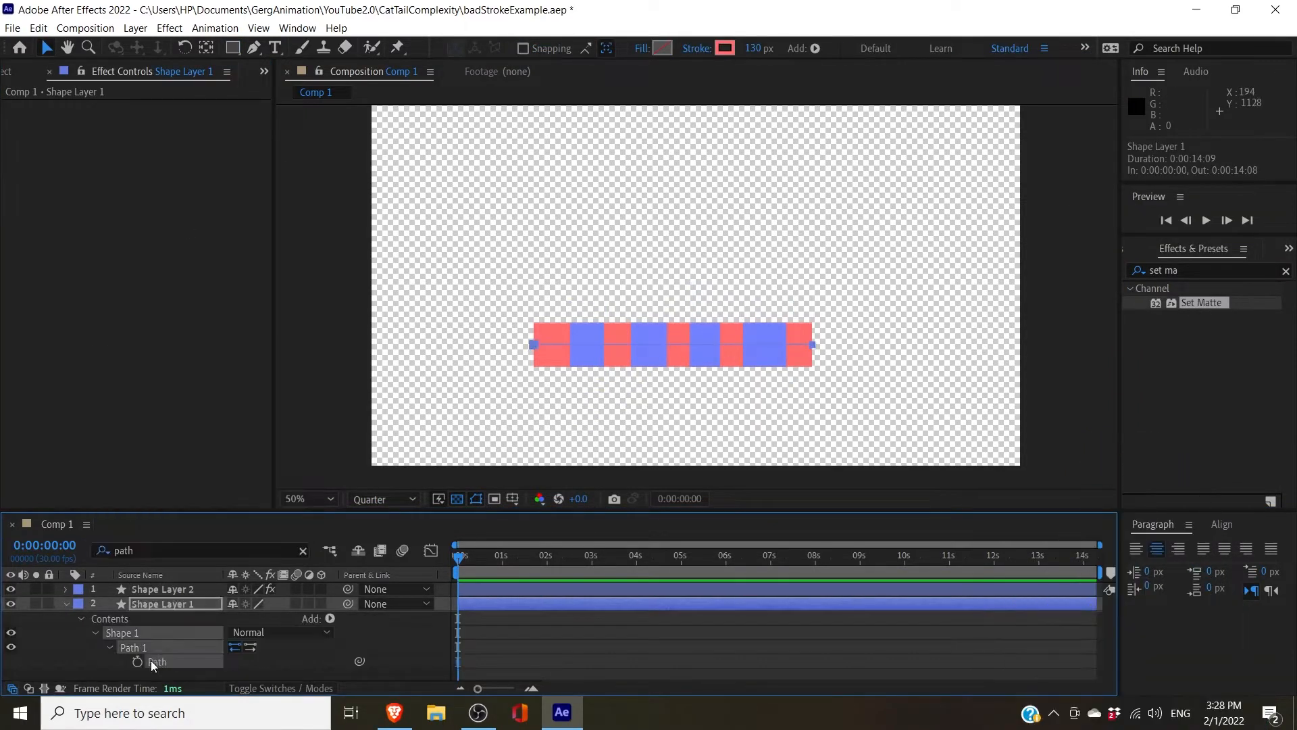
pyautogui.moveTo(256, 50); pyautogui.dragTo(311, 109)
pyautogui.moveTo(534, 344)
pyautogui.mouseDown()
pyautogui.moveTo(578, 292)
pyautogui.moveTo(614, 460)
pyautogui.mouseUp()
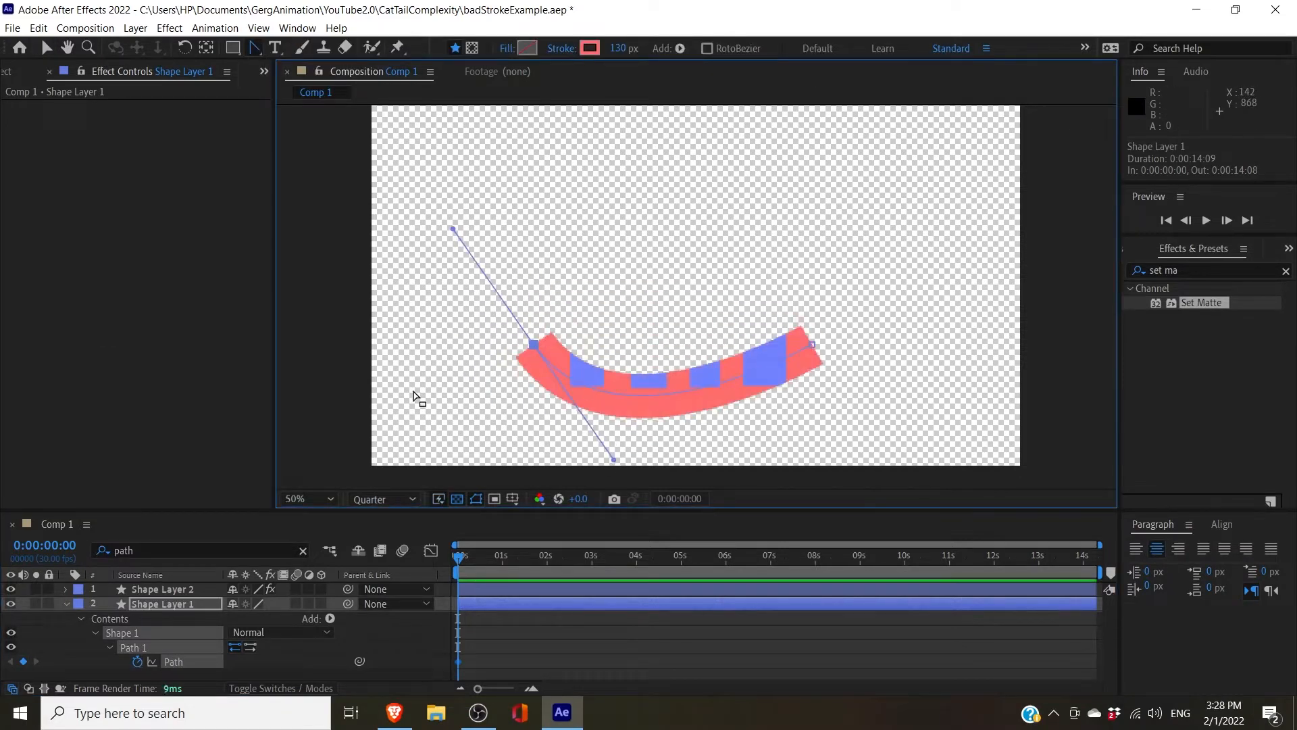
pyautogui.moveTo(812, 345)
pyautogui.mouseDown()
pyautogui.moveTo(819, 375)
pyautogui.moveTo(743, 426)
pyautogui.moveTo(666, 245)
pyautogui.mouseUp()
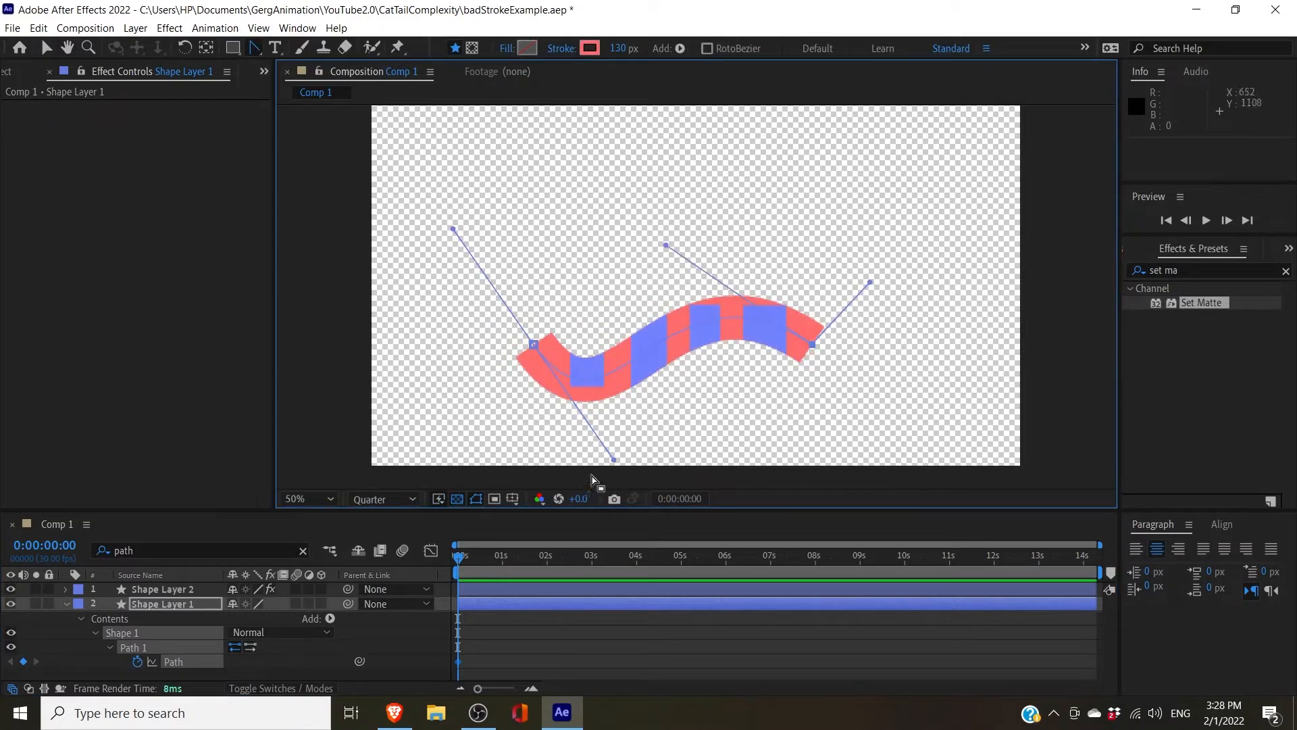
# Swing the bezier handle of the path's left vertex upward so the red bar arches.
pyautogui.press('v')
pyautogui.moveTo(613, 460); pyautogui.dragTo(631, 190)
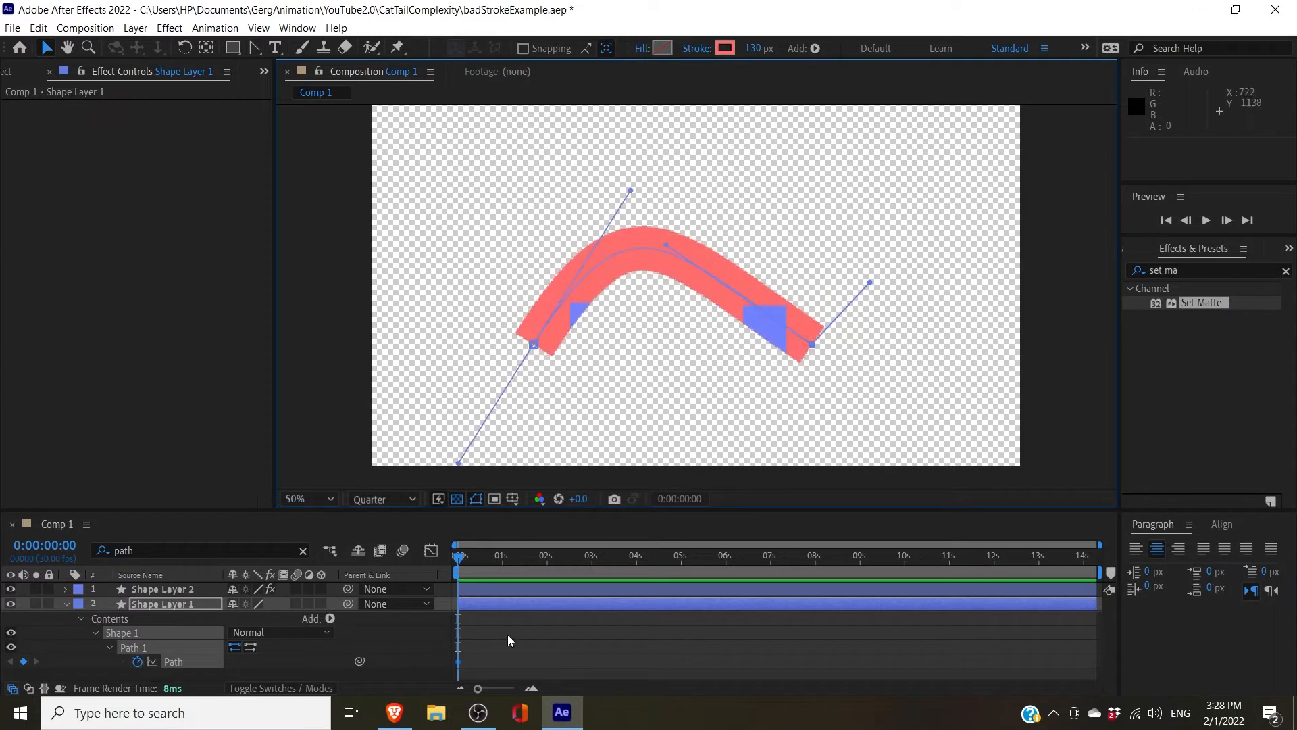
pyautogui.click(565, 642)
# Undo the path edits on Shape Layer 1 back to the straight striped bar.
pyautogui.hotkey('ctrl', 'z')
pyautogui.hotkey('ctrl', 'z')
pyautogui.hotkey('ctrl', 'z')
pyautogui.hotkey('ctrl', 'z')
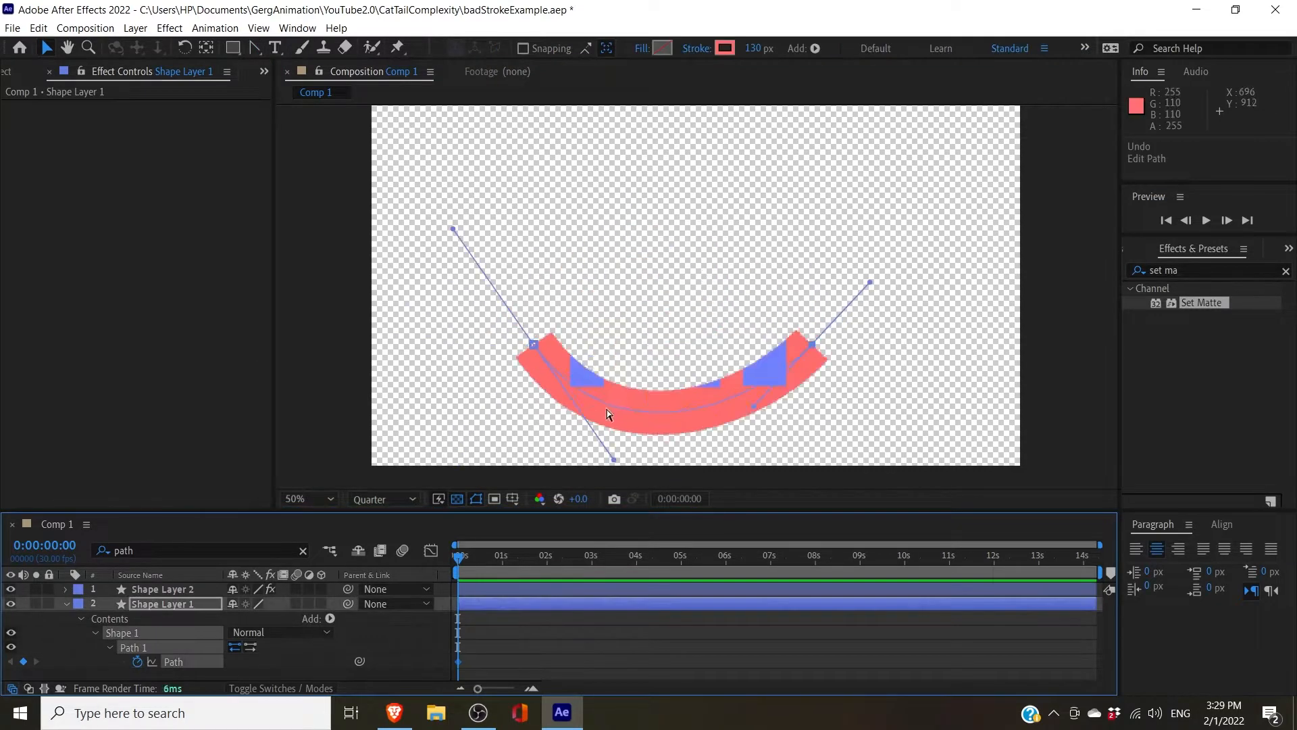
pyautogui.hotkey('ctrl', 'z')
pyautogui.hotkey('ctrl', 'z')
pyautogui.hotkey('ctrl', 'z')
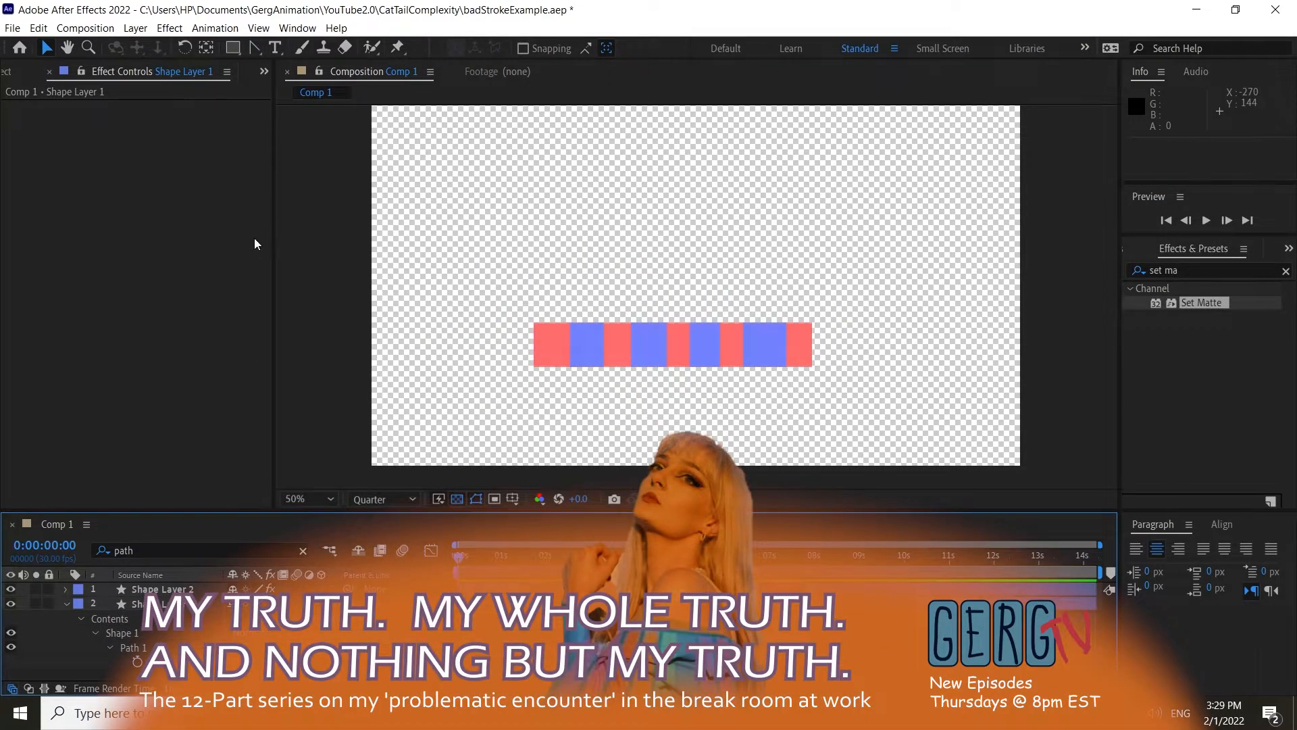
# Draw a region of interest tightly around the striped bar and crop the composition to it.
pyautogui.click(215, 31)
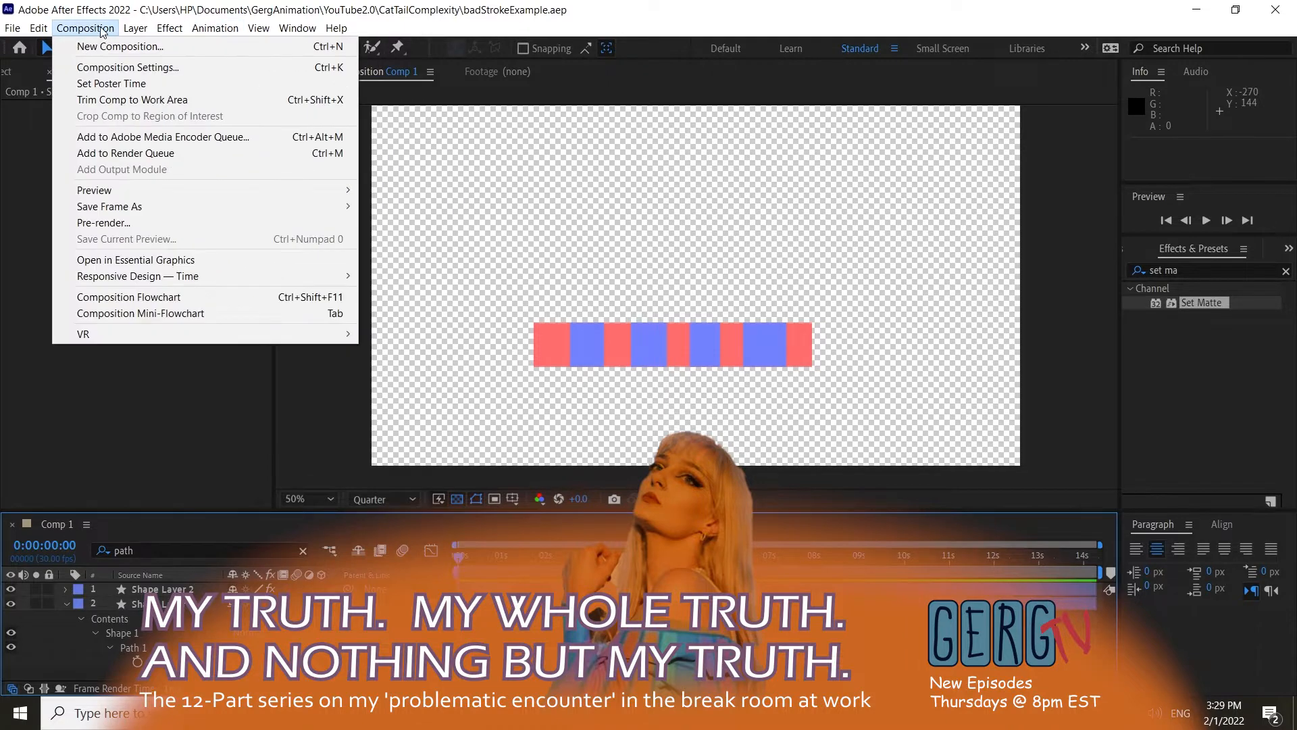
pyautogui.click(103, 29)
pyautogui.click(495, 499)
pyautogui.moveTo(529, 316); pyautogui.dragTo(787, 377)
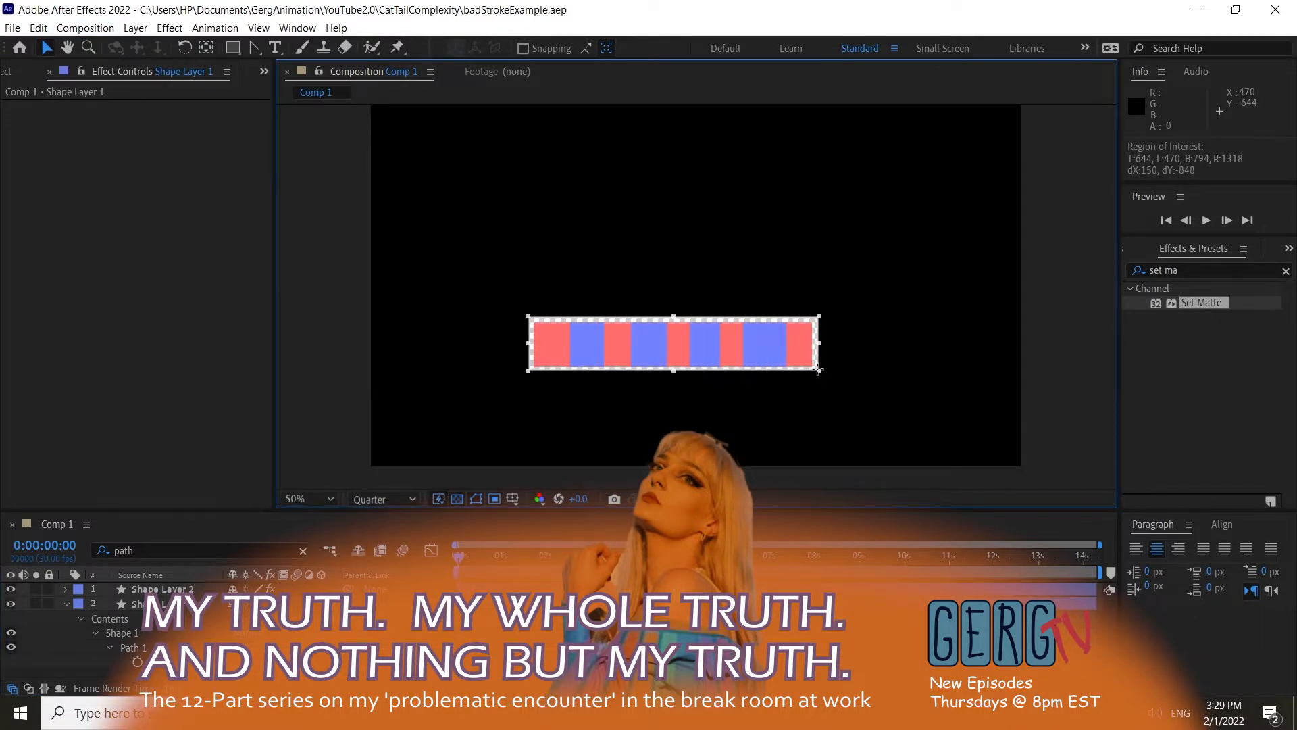
pyautogui.click(85, 28)
pyautogui.click(142, 116)
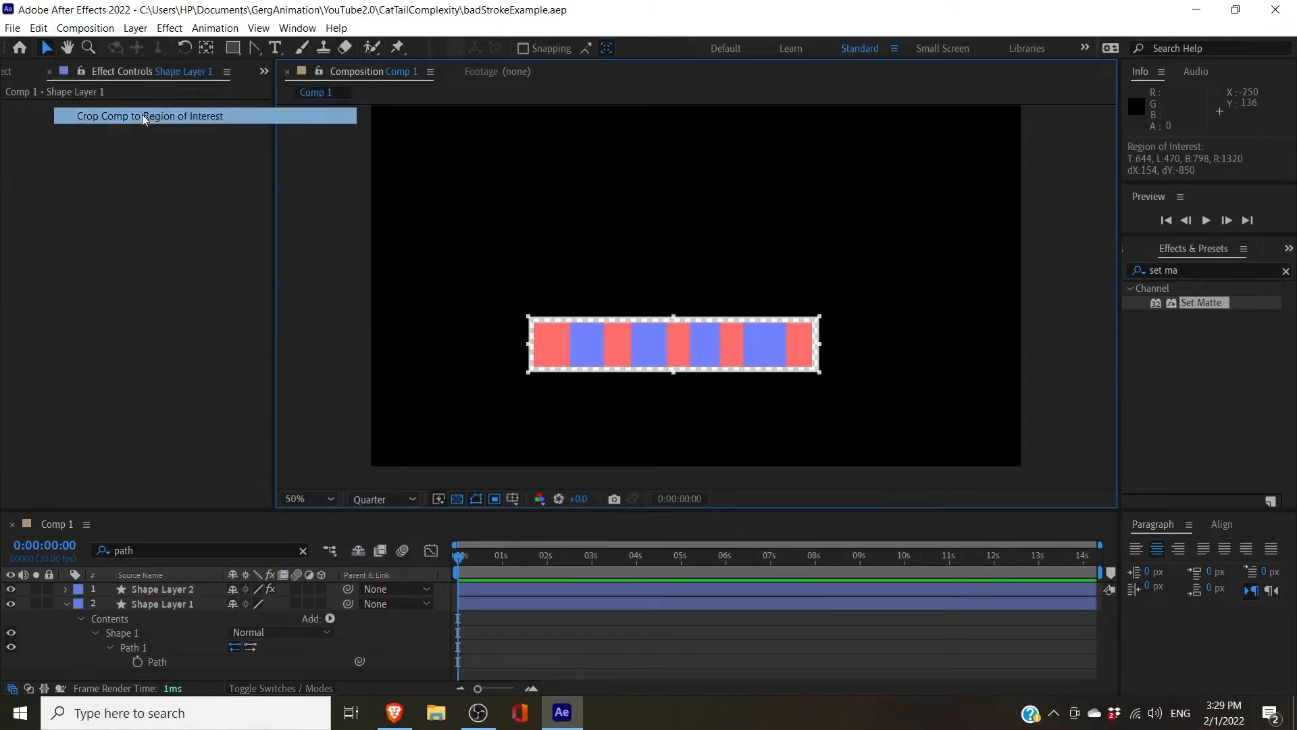
# Create a new 1920 x 1080 composition, Comp 2, and place Comp 1 in it.
pyautogui.click(24, 72)
pyautogui.click(54, 501)
pyautogui.press('Return')
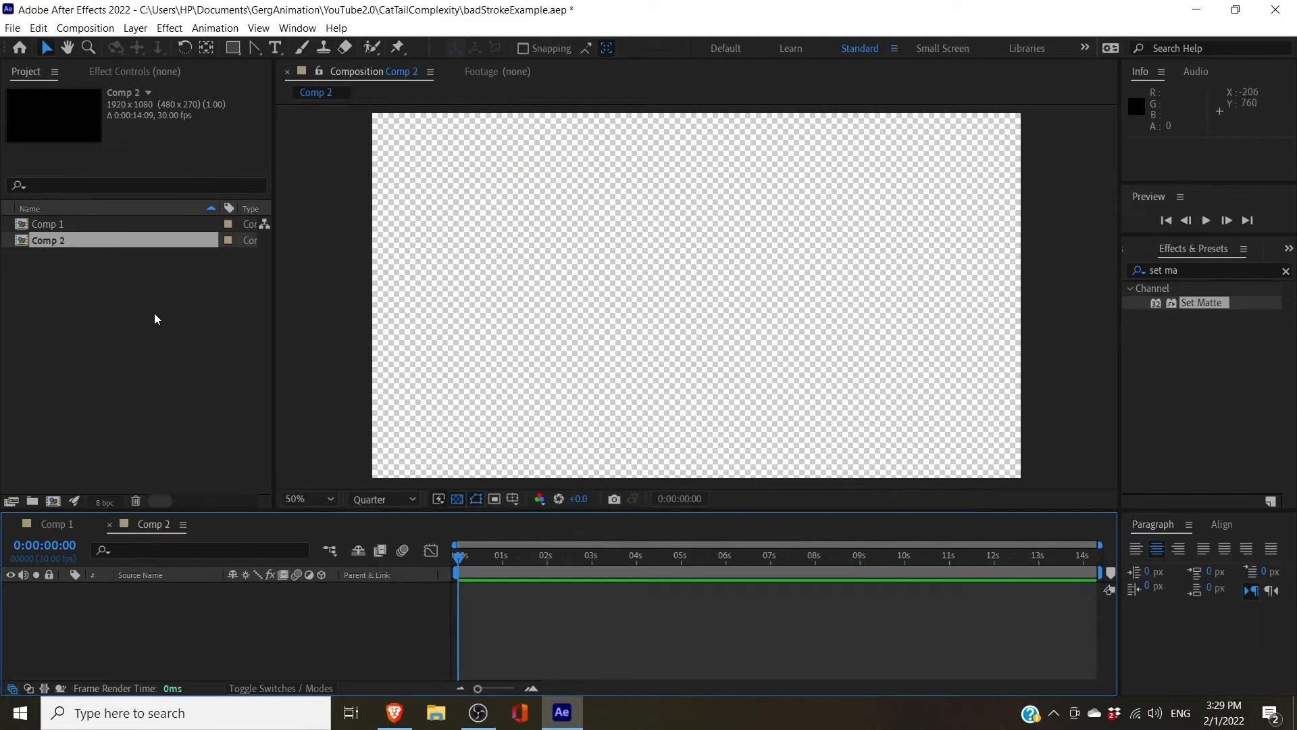
pyautogui.moveTo(81, 224); pyautogui.dragTo(537, 321)
# Apply CC Bend It to the Comp 1 layer and place its start point at the bar's right end.
pyautogui.click(1203, 270)
pyautogui.write('bend it')
pyautogui.doubleClick(1187, 302)
pyautogui.moveTo(837, 320); pyautogui.dragTo(838, 321)
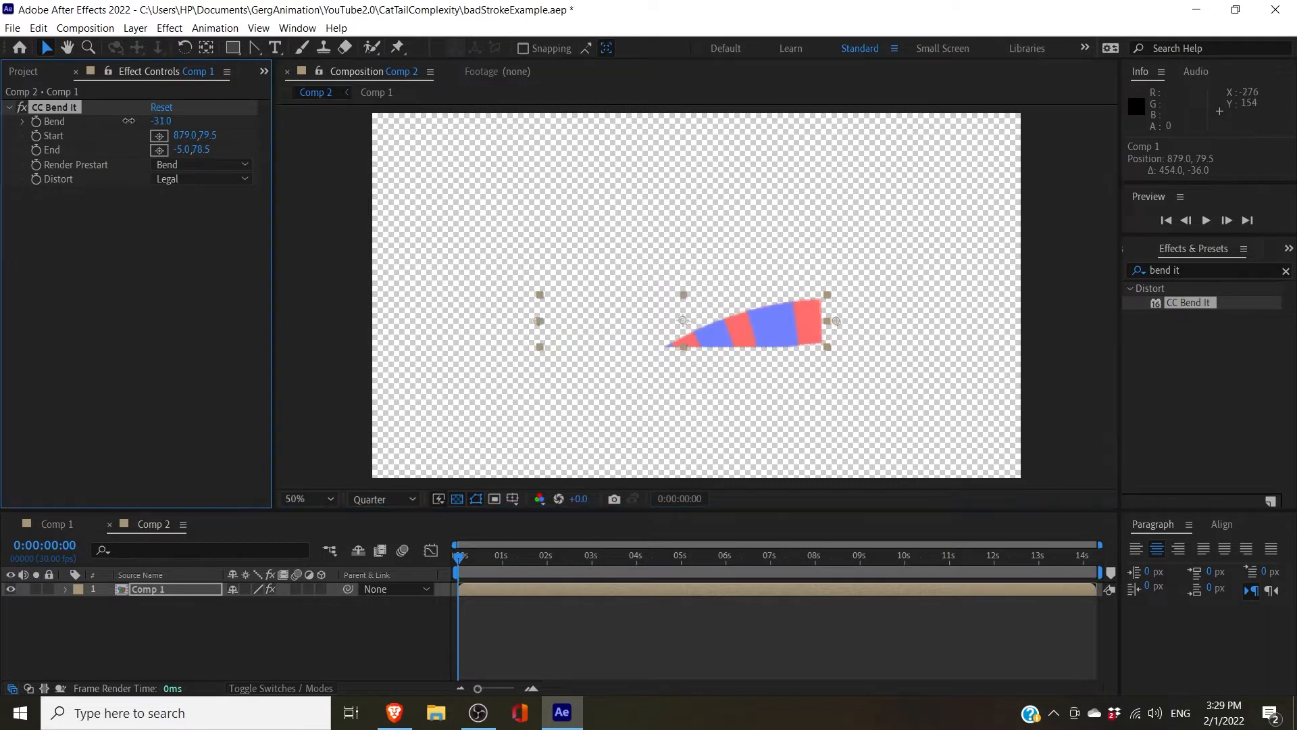
# Add Grow Bounds at 825 pixels above CC Bend It and set the bend to -12.
pyautogui.click(1213, 269)
pyautogui.doubleClick(1199, 306)
pyautogui.moveTo(62, 192); pyautogui.dragTo(275, 122)
pyautogui.moveTo(152, 149)
pyautogui.mouseDown()
pyautogui.moveTo(164, 148)
pyautogui.moveTo(152, 148)
pyautogui.mouseUp()
pyautogui.moveTo(159, 122); pyautogui.dragTo(597, 122)
pyautogui.moveTo(161, 150)
pyautogui.mouseDown()
pyautogui.moveTo(187, 147)
pyautogui.moveTo(142, 144)
pyautogui.mouseUp()
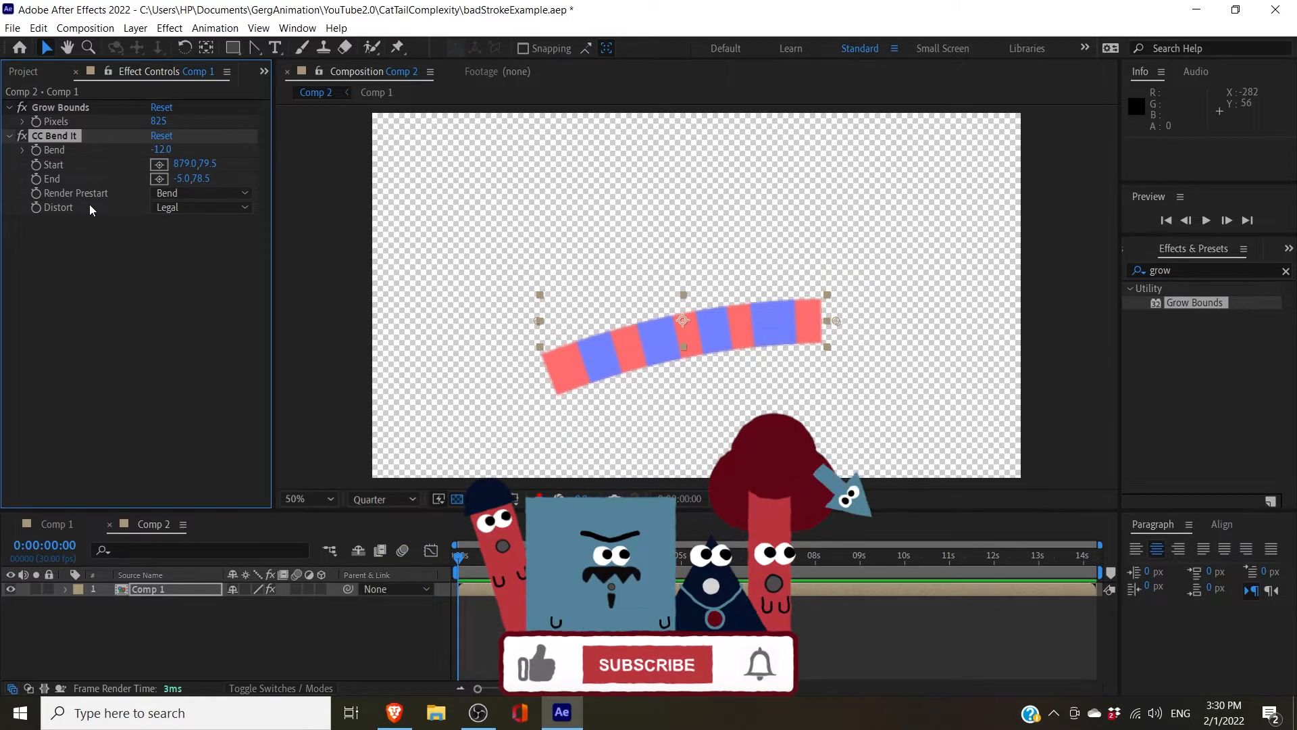
# Delete both the Grow Bounds and CC Bend It effects from the Comp 1 layer.
pyautogui.click(91, 231)
pyautogui.click(56, 137)
pyautogui.keyDown('shift'); pyautogui.click(62, 109); pyautogui.keyUp('shift')
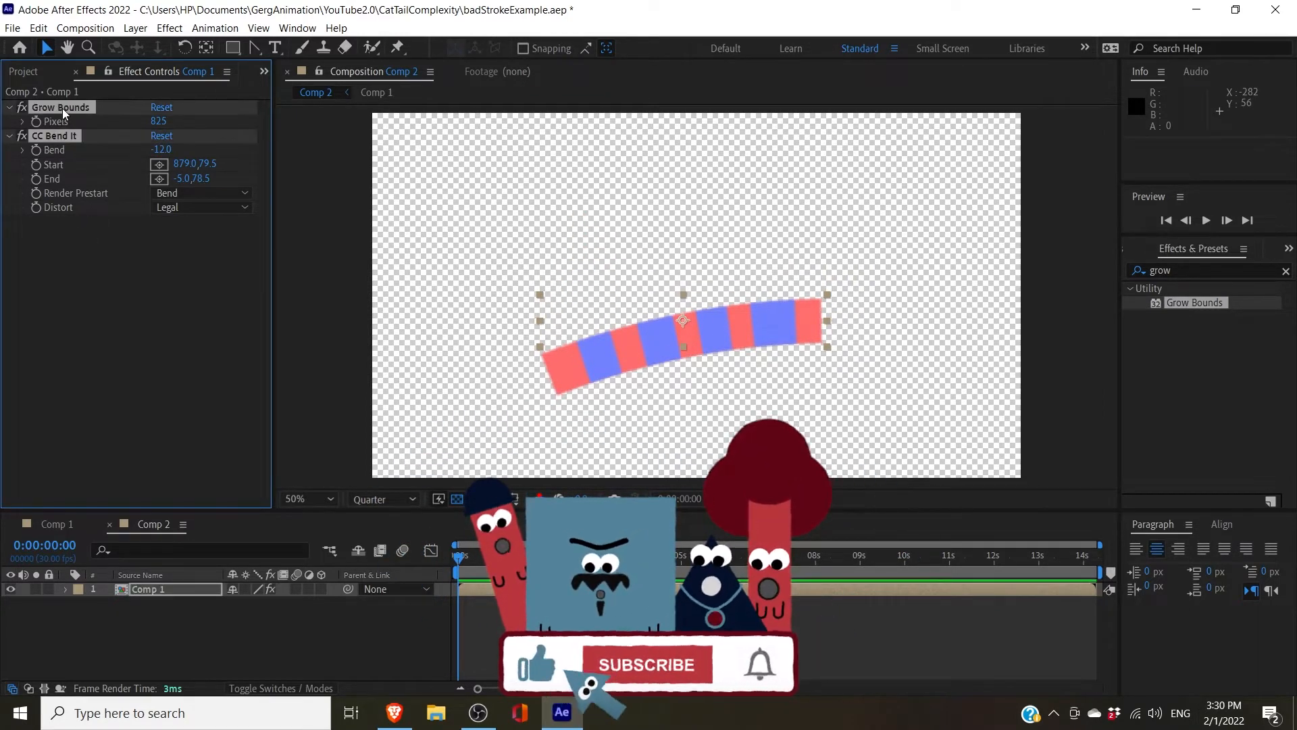
pyautogui.press('Delete')
# Place Puppet Position pins at the left and right ends of the striped bar.
pyautogui.click(397, 48)
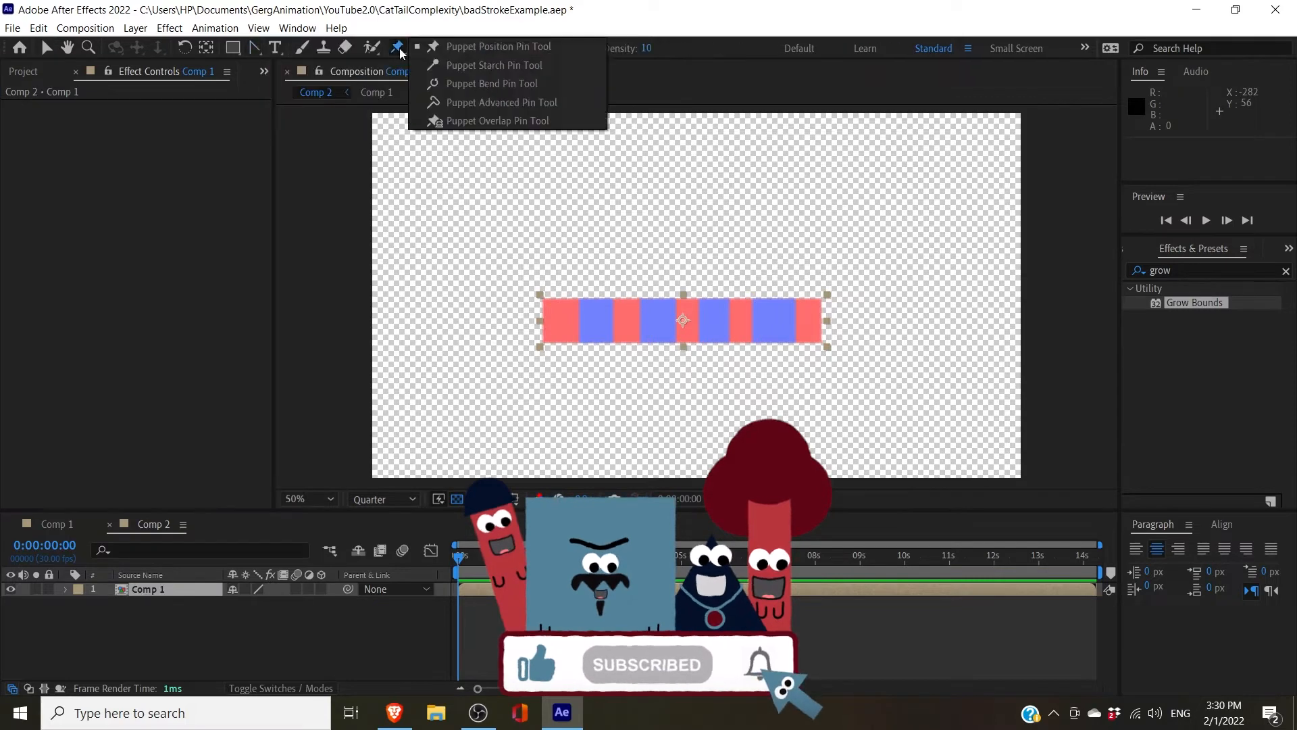
pyautogui.click(556, 321)
pyautogui.click(822, 316)
# Set the puppet mesh density to 12 and pull the left pin upward.
pyautogui.scroll(-4, 131, 630)
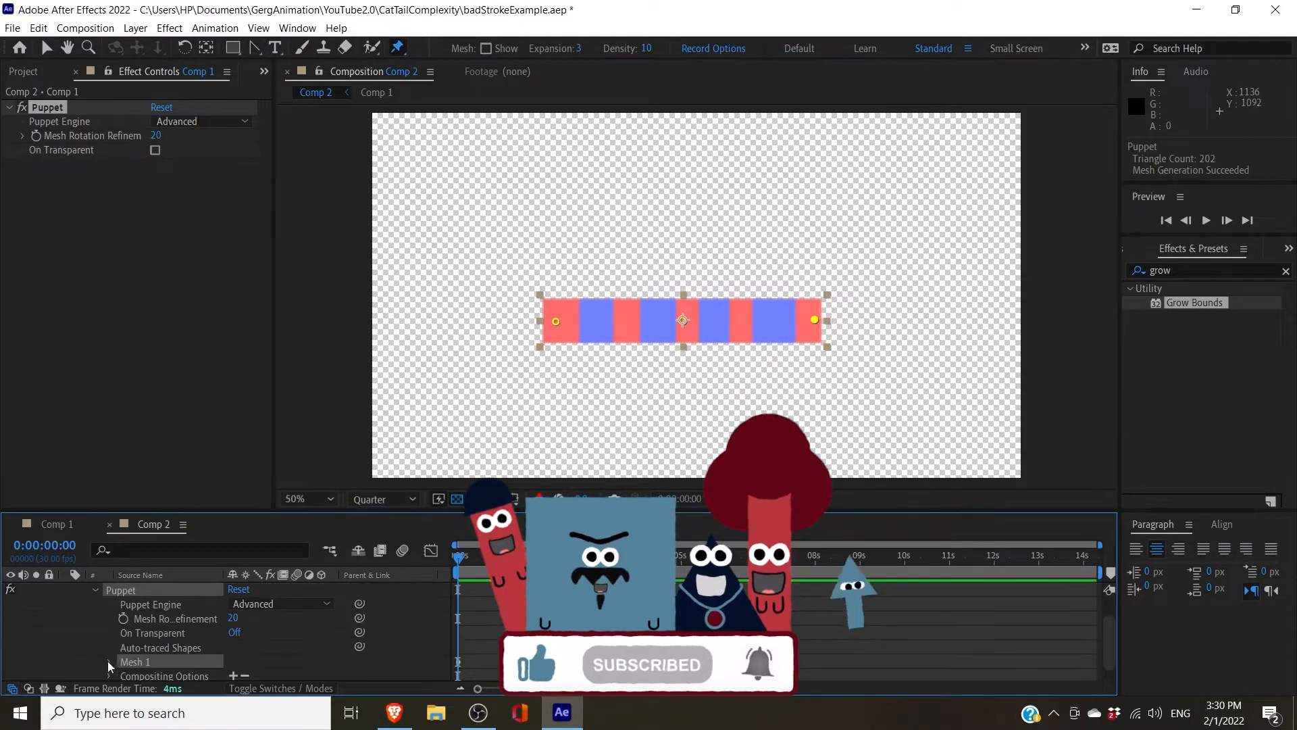
pyautogui.scroll(2, 175, 673)
pyautogui.moveTo(232, 628); pyautogui.dragTo(260, 628)
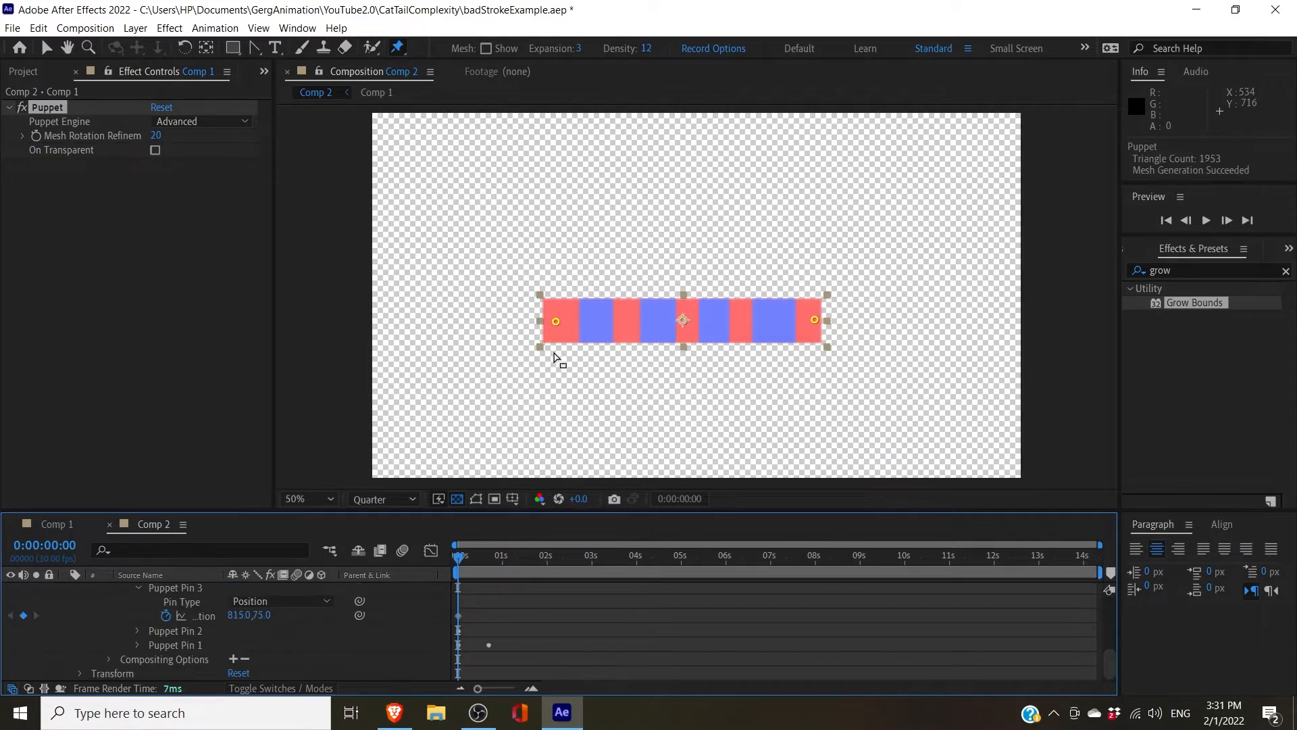
pyautogui.moveTo(552, 324); pyautogui.dragTo(594, 233)
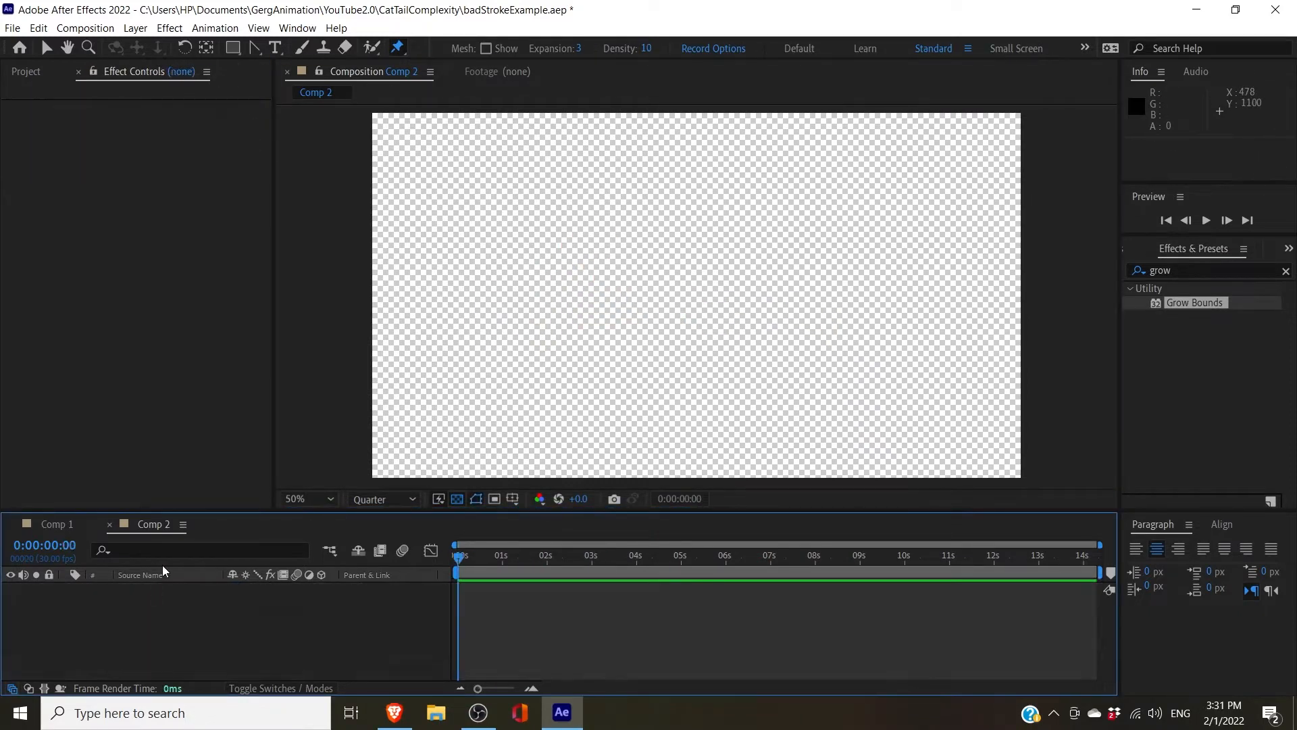
# Draw a straight horizontal path with an 80 px red stroke across the middle of Comp 2 using the Pen tool.
pyautogui.click(26, 71)
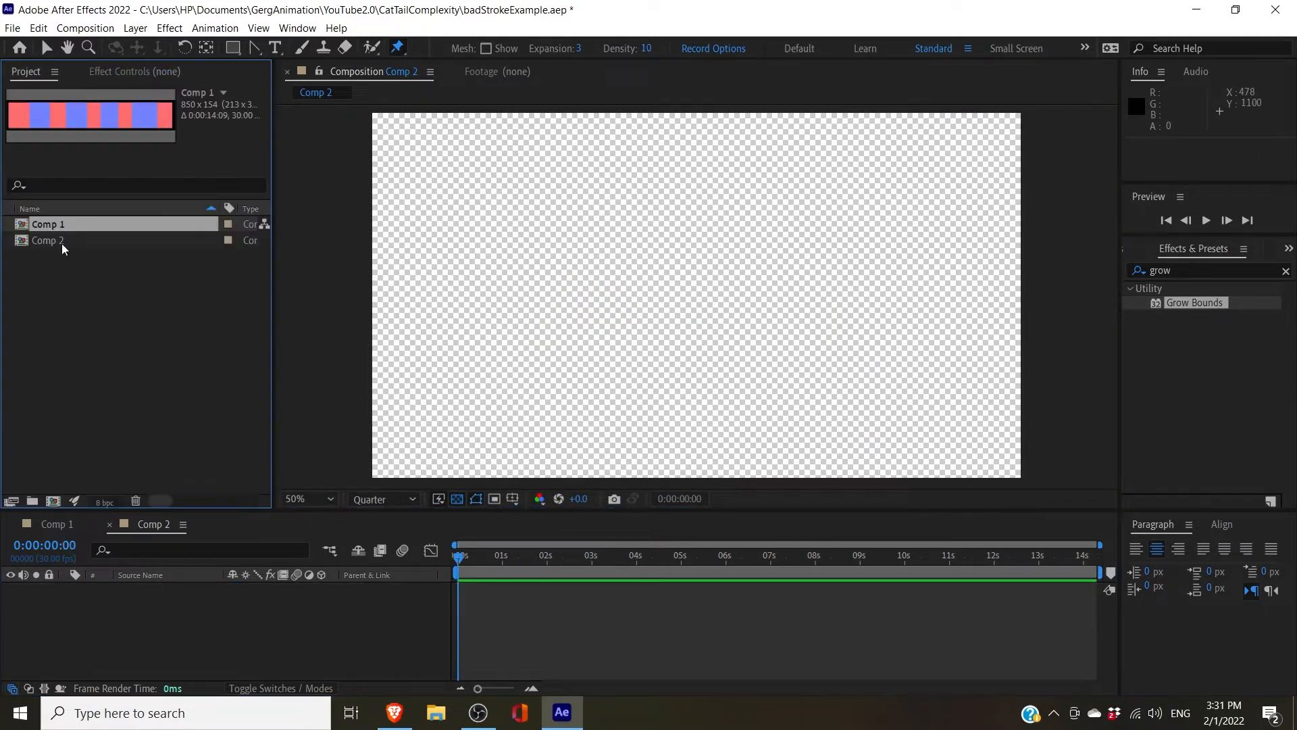
pyautogui.click(47, 240)
pyautogui.click(257, 48)
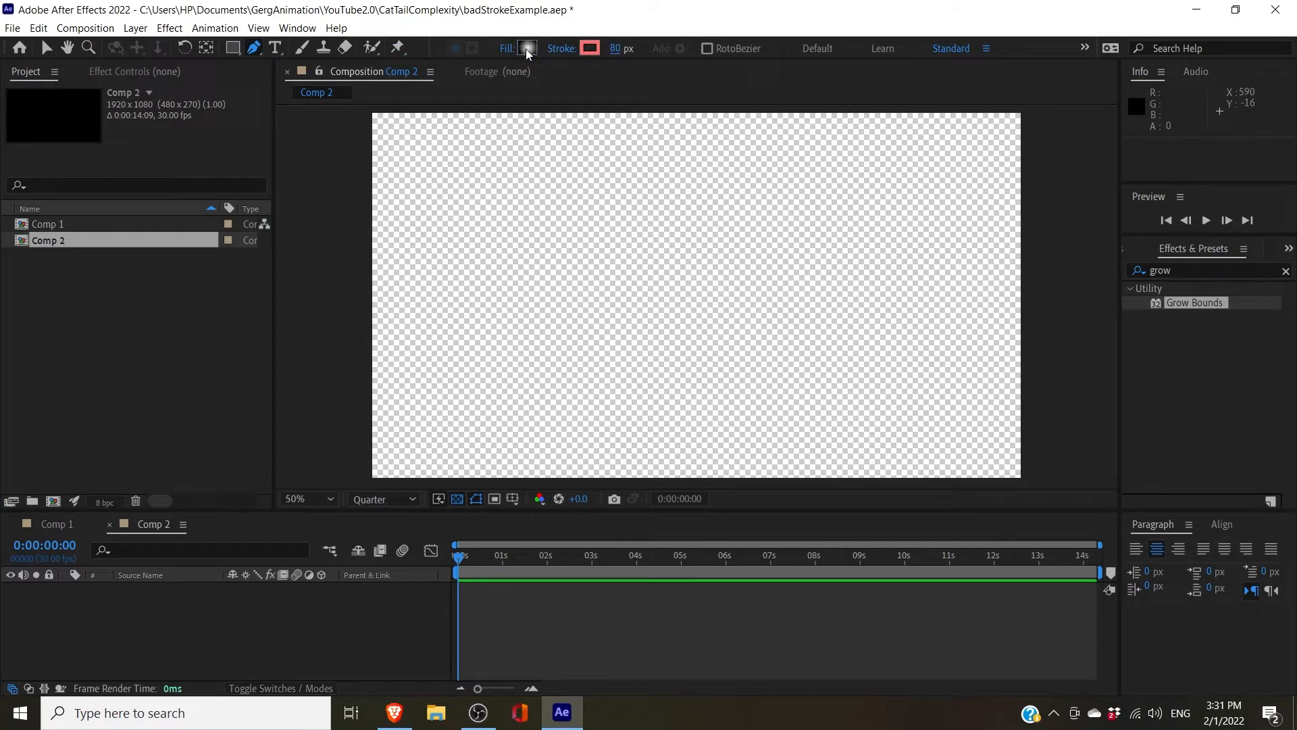
pyautogui.moveTo(518, 316); pyautogui.dragTo(608, 316)
pyautogui.click(849, 316)
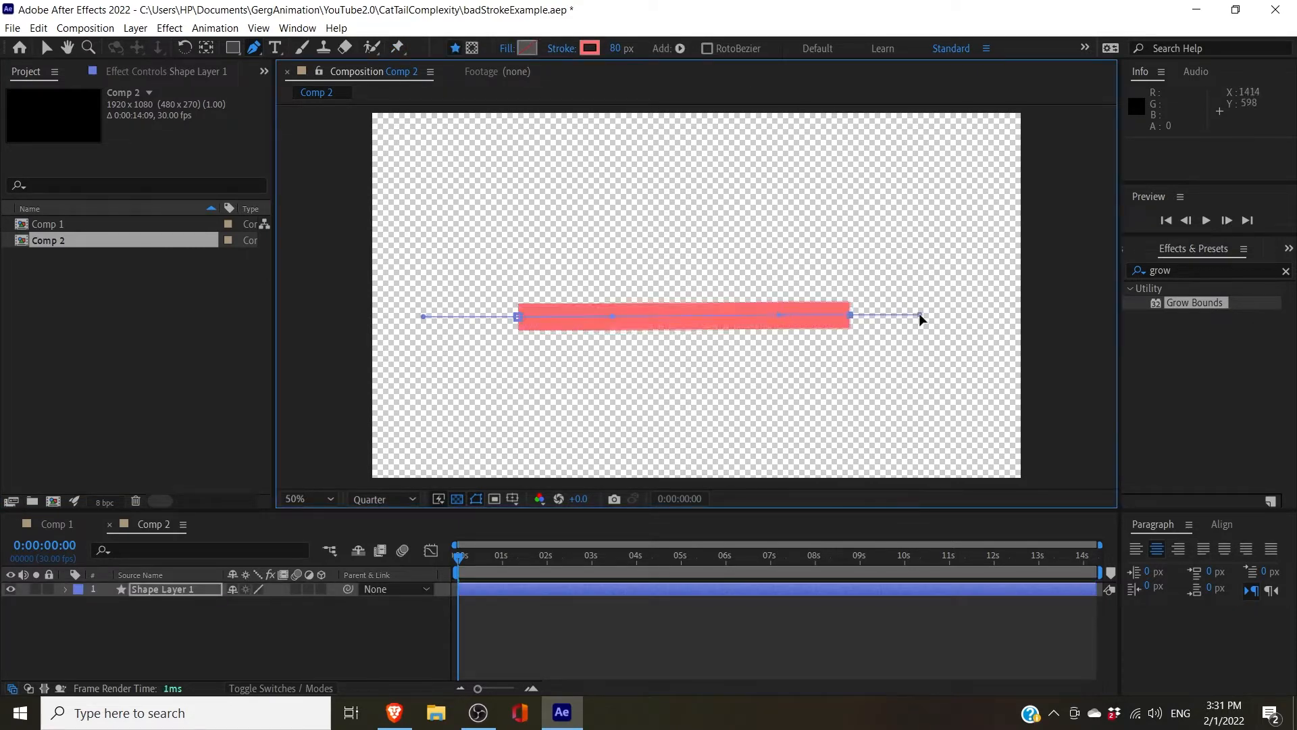
pyautogui.click(184, 551)
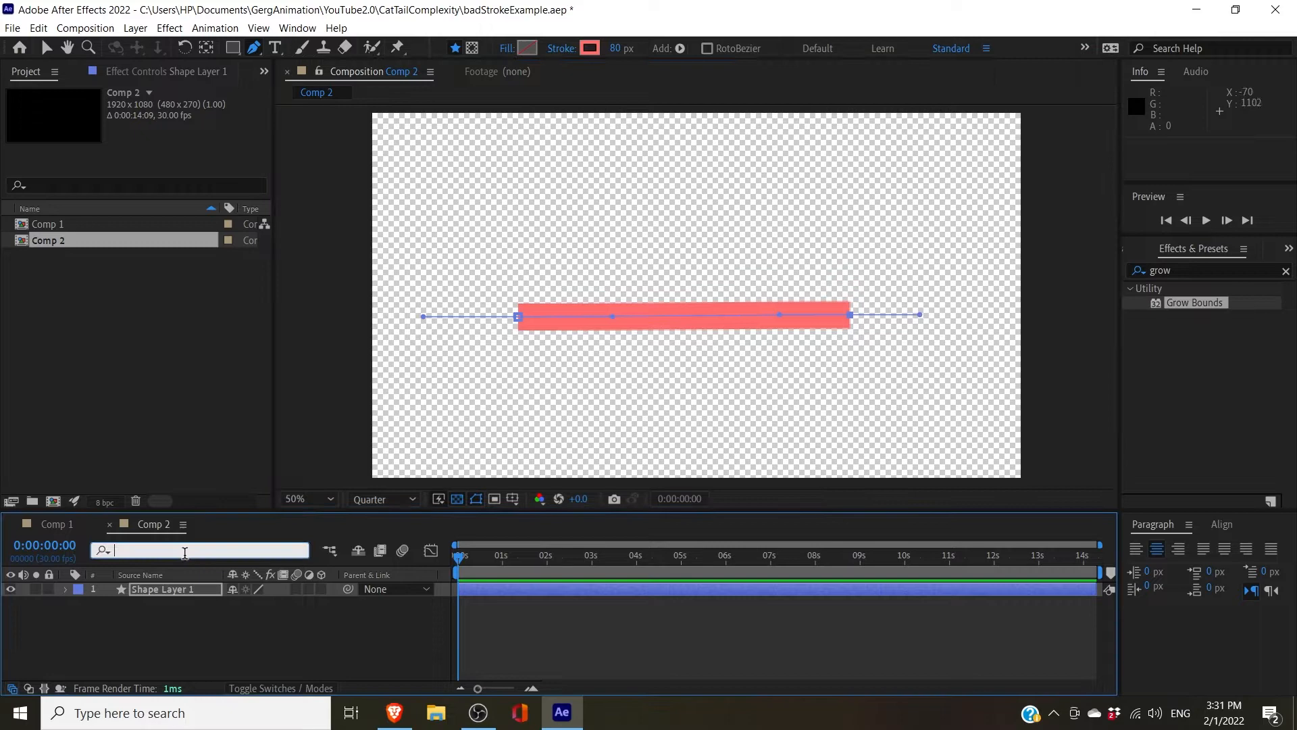
pyautogui.click(293, 26)
pyautogui.click(397, 638)
pyautogui.click(776, 406)
pyautogui.click(998, 229)
# Find the stroke properties of Shape Layer 1 and set its line cap to Round Cap.
pyautogui.click(176, 589)
pyautogui.click(169, 550)
pyautogui.write('stro')
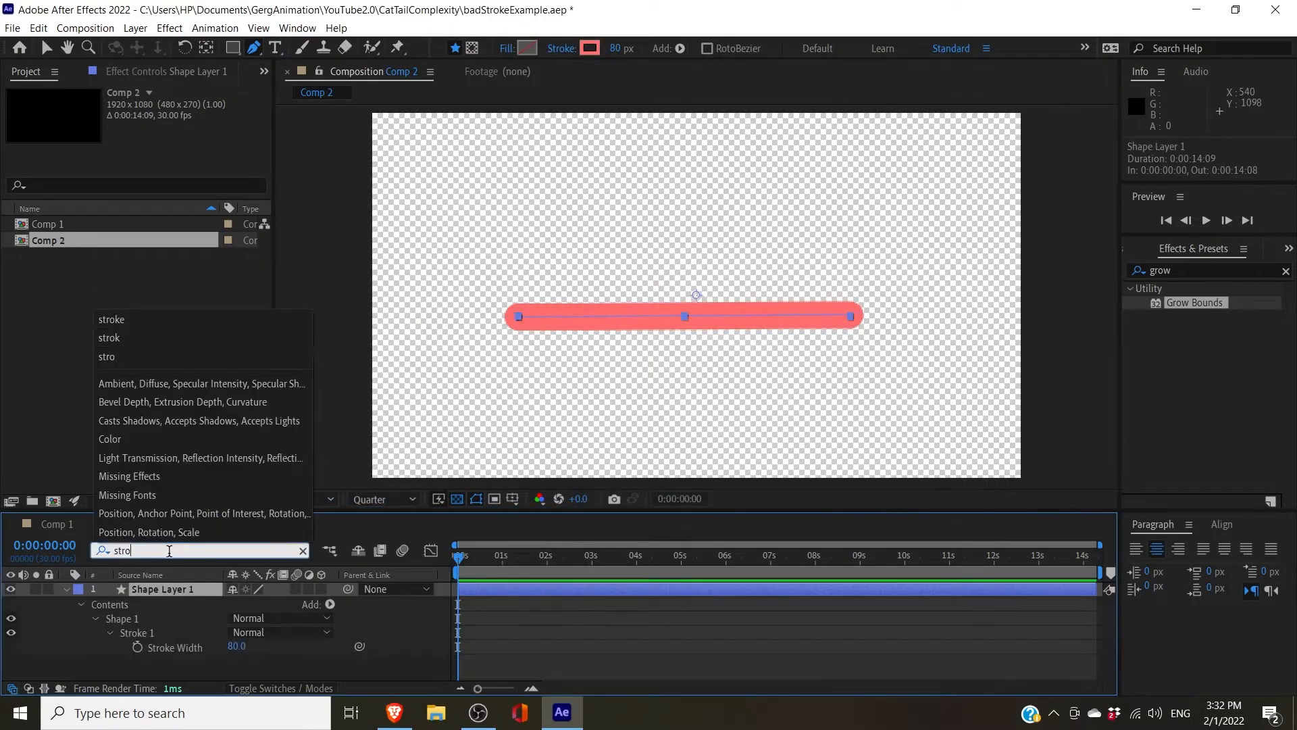
pyautogui.write('ke')
pyautogui.click(110, 633)
pyautogui.click(110, 633)
pyautogui.scroll(-1, 135, 638)
pyautogui.click(270, 660)
pyautogui.click(269, 629)
pyautogui.scroll(1, 378, 634)
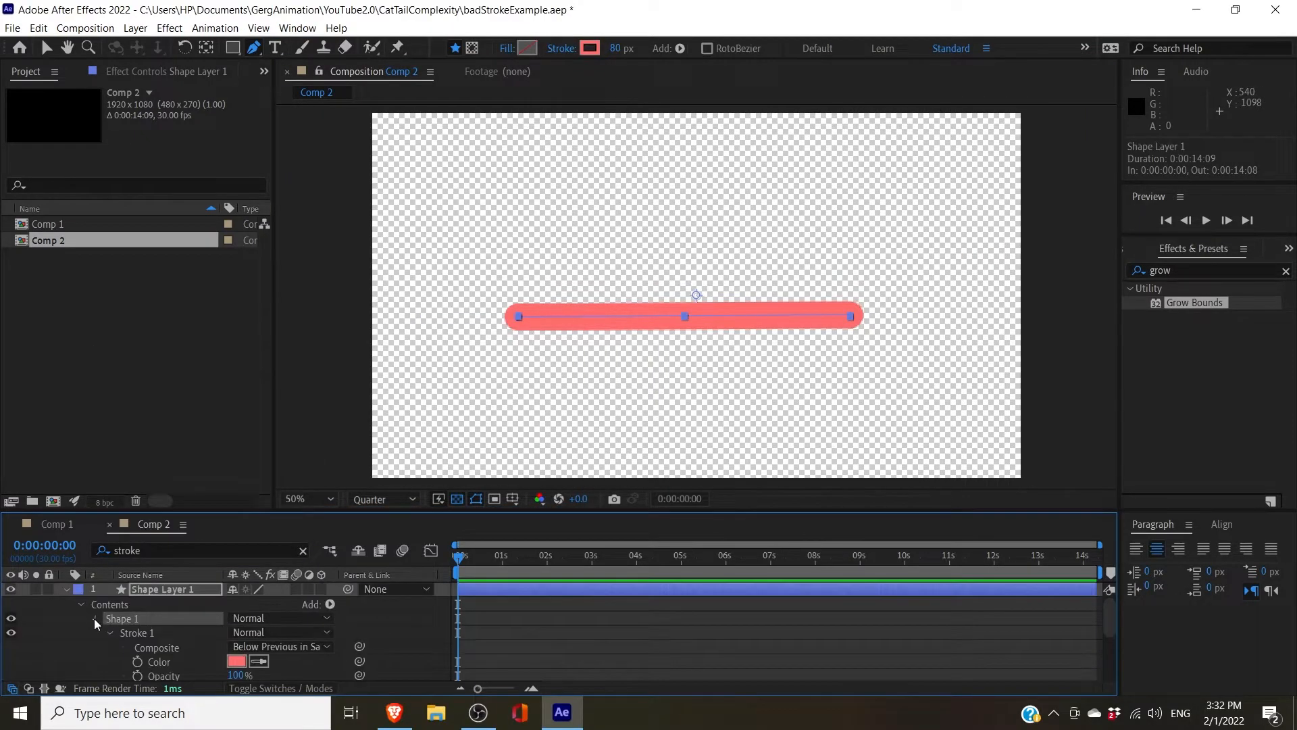
# Duplicate Shape Layer 1 and change the duplicate's stroke color to blue.
pyautogui.keyDown('ctrl'); pyautogui.click(95, 620); pyautogui.keyUp('ctrl')
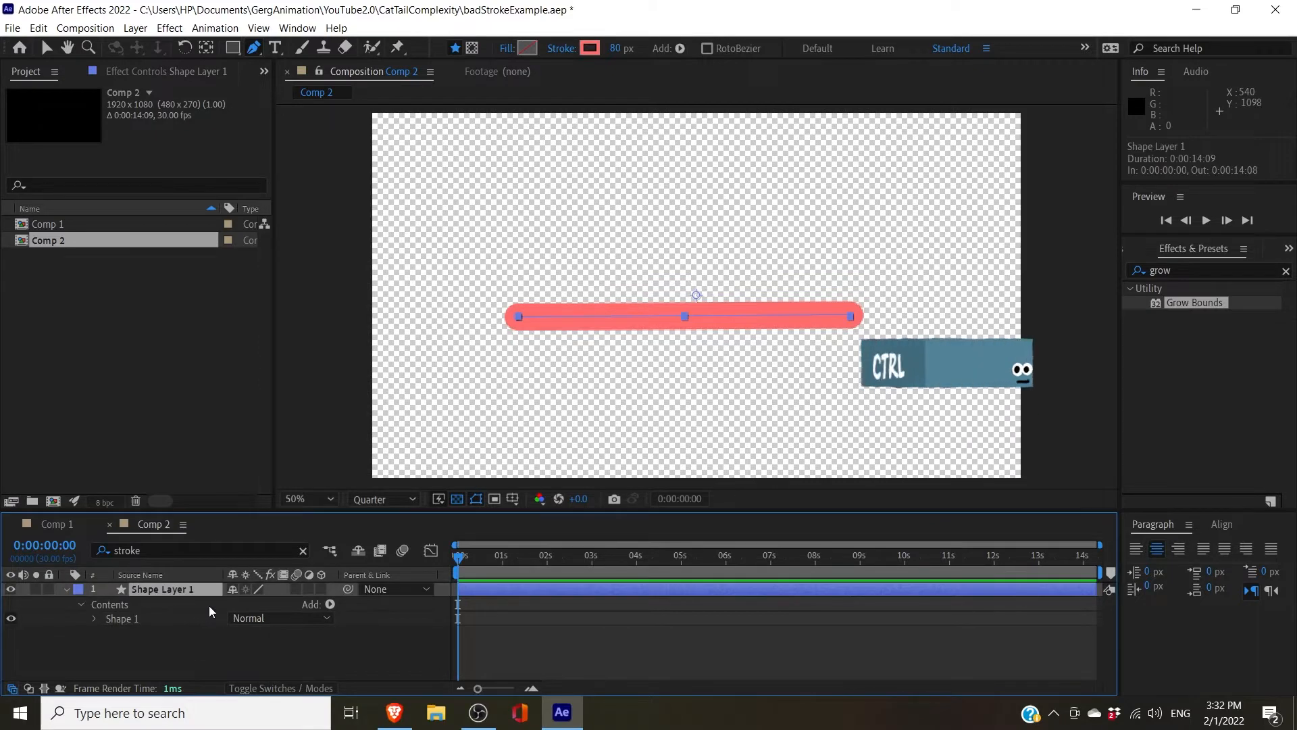
pyautogui.hotkey('ctrl', 'd')
pyautogui.click(590, 48)
pyautogui.click(1048, 359)
pyautogui.click(1169, 292)
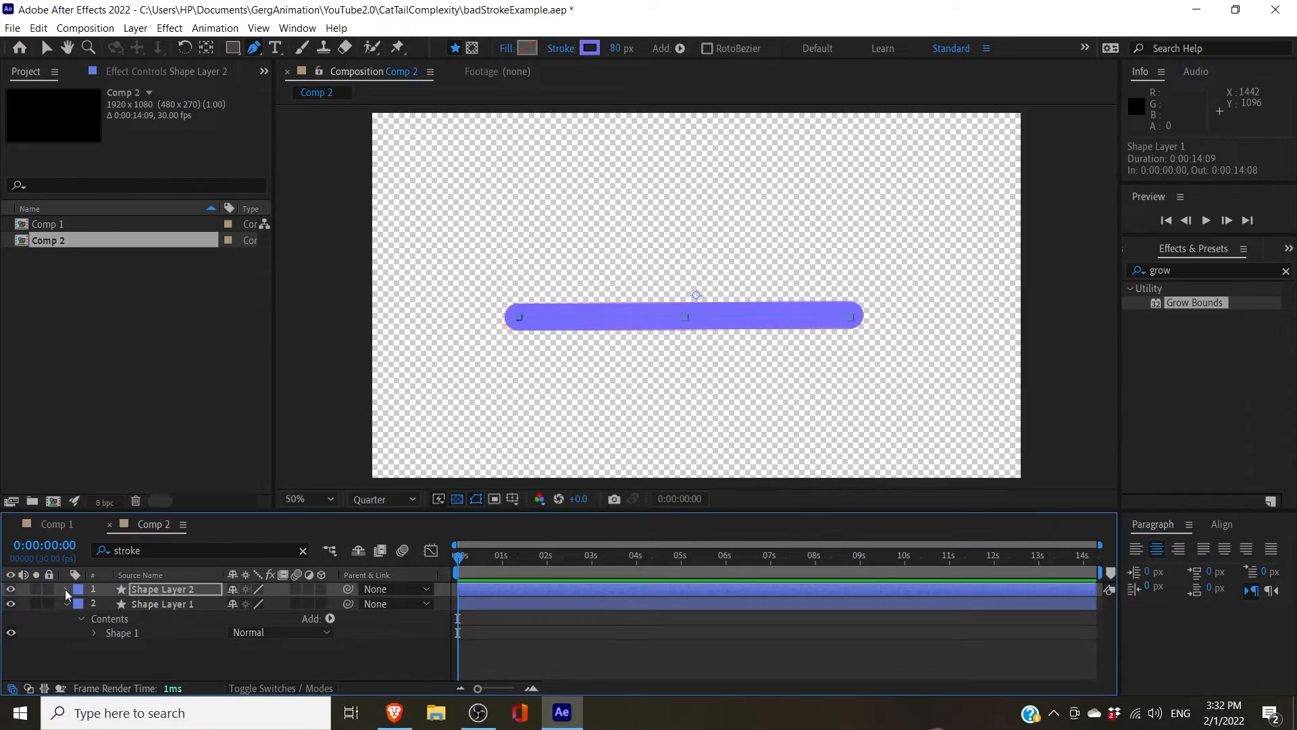
# Add Trim Paths to Shape Layer 2 with Start at 9% and End at 25%.
pyautogui.click(66, 590)
pyautogui.click(330, 604)
pyautogui.click(312, 510)
pyautogui.click(109, 647)
pyautogui.scroll(-1, 128, 646)
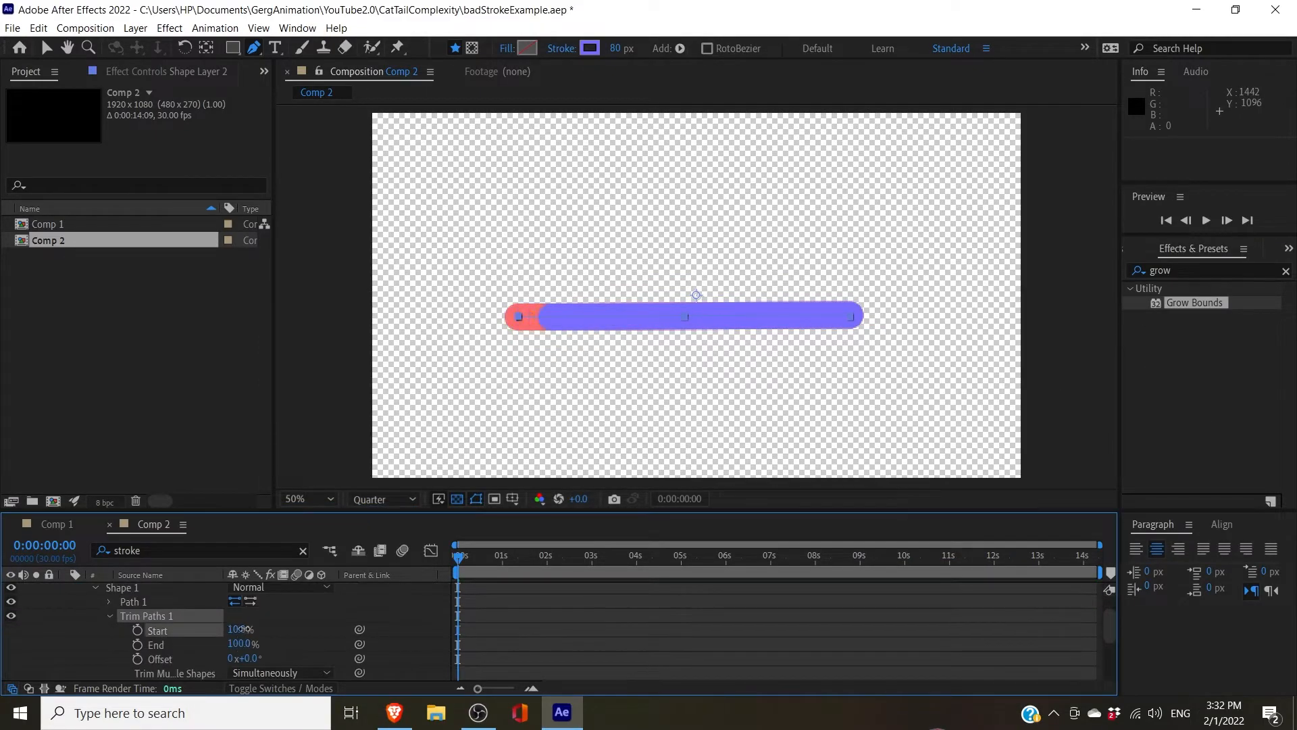
pyautogui.moveTo(245, 646); pyautogui.dragTo(181, 644)
# Set the line cap of Shape Layer 2's blue stroke to Butt Cap.
pyautogui.click(110, 616)
pyautogui.scroll(-1, 135, 635)
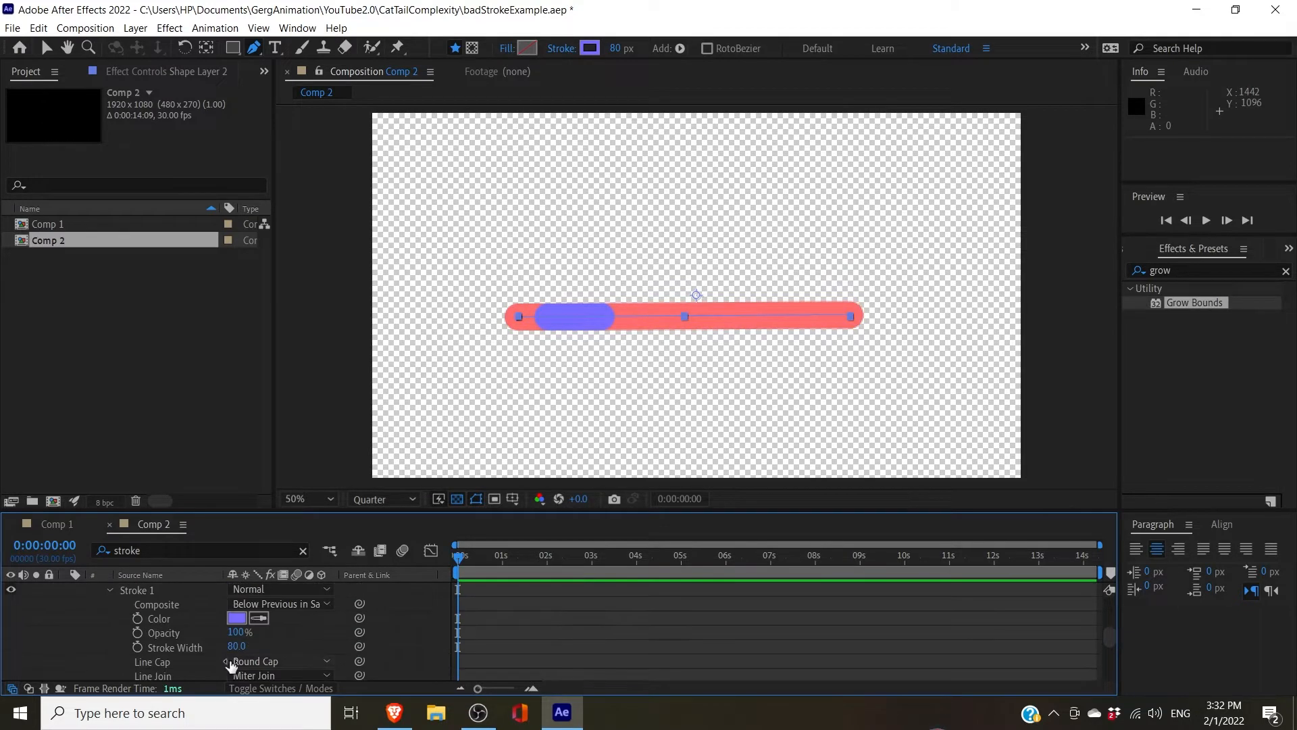
pyautogui.click(244, 662)
pyautogui.click(275, 616)
pyautogui.scroll(3, 148, 616)
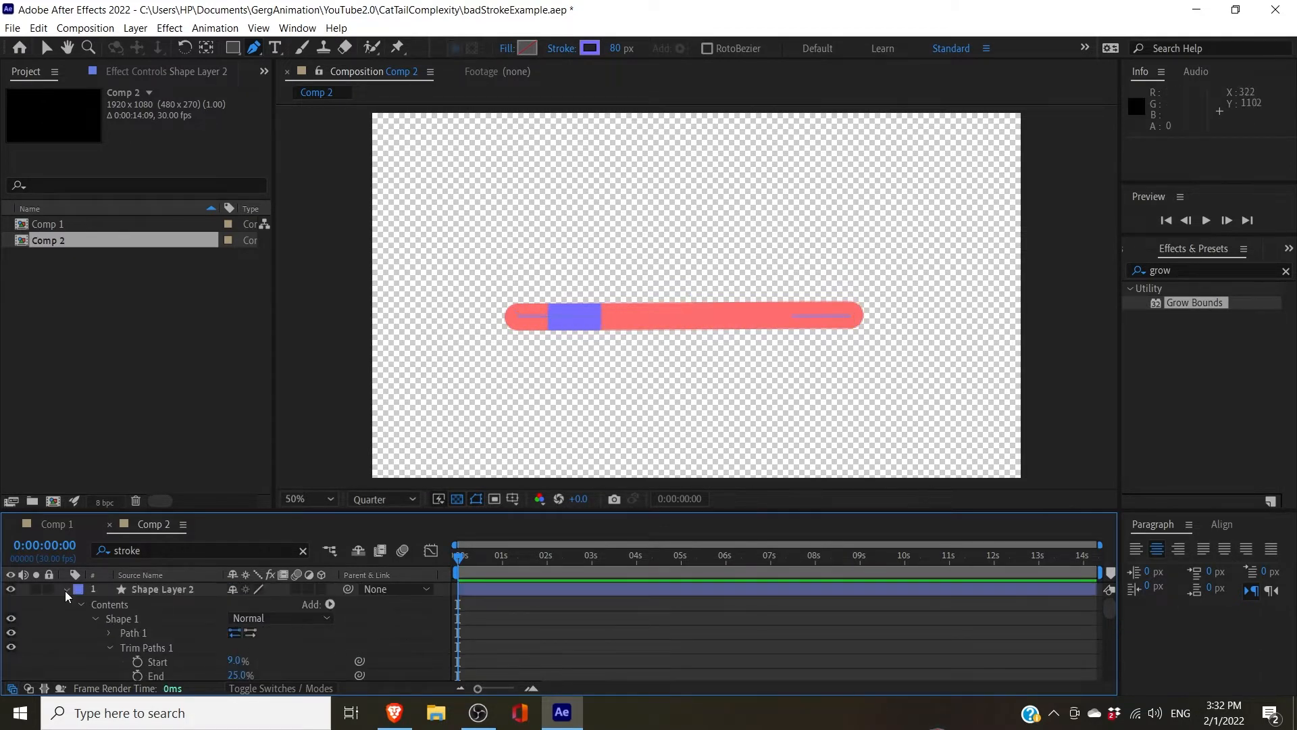
# Duplicate Shape Layer 2 and set the duplicate's Trim Paths to Start 39% and End 62%.
pyautogui.click(65, 590)
pyautogui.click(62, 606)
pyautogui.click(156, 590)
pyautogui.hotkey('ctrl', 'd')
pyautogui.click(66, 590)
pyautogui.click(80, 604)
pyautogui.scroll(-1, 104, 630)
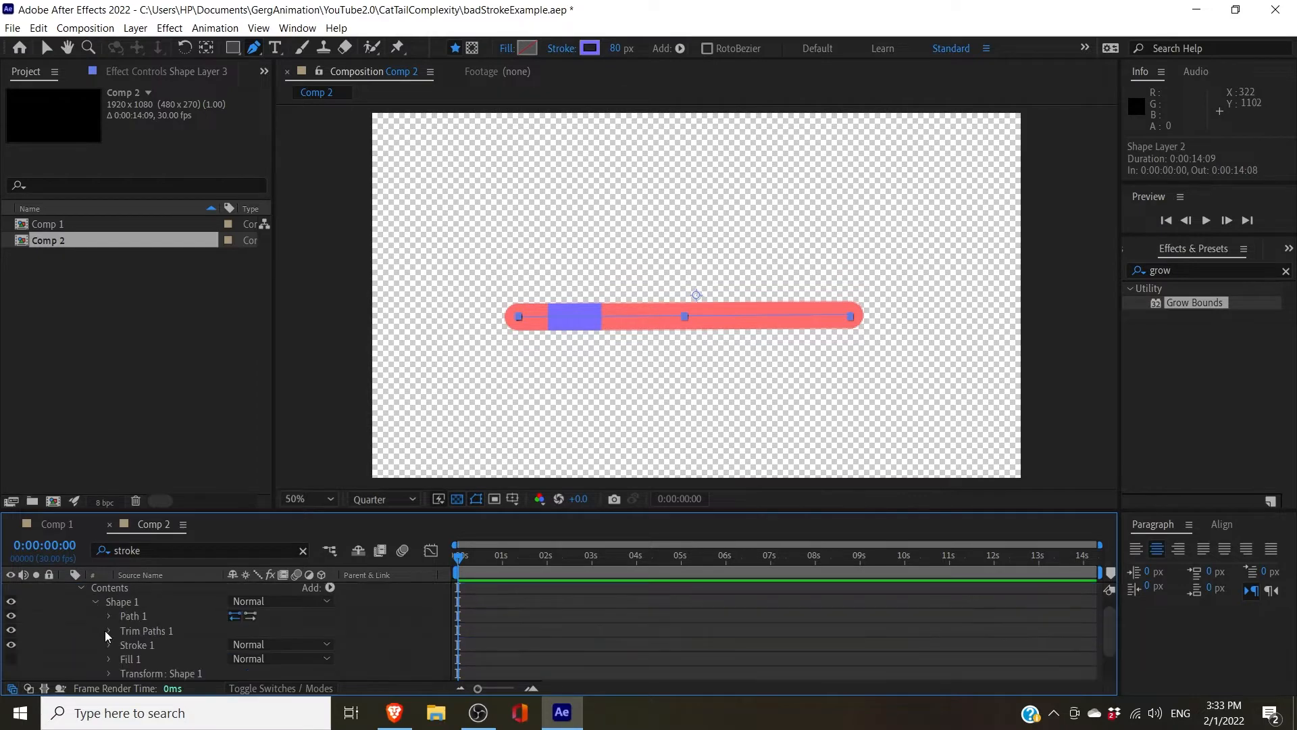
pyautogui.scroll(2, 247, 647)
# Duplicate Shape Layer 3 and raise the copy's trim Start and End to form a third stripe near the bar's right end.
pyautogui.click(165, 591)
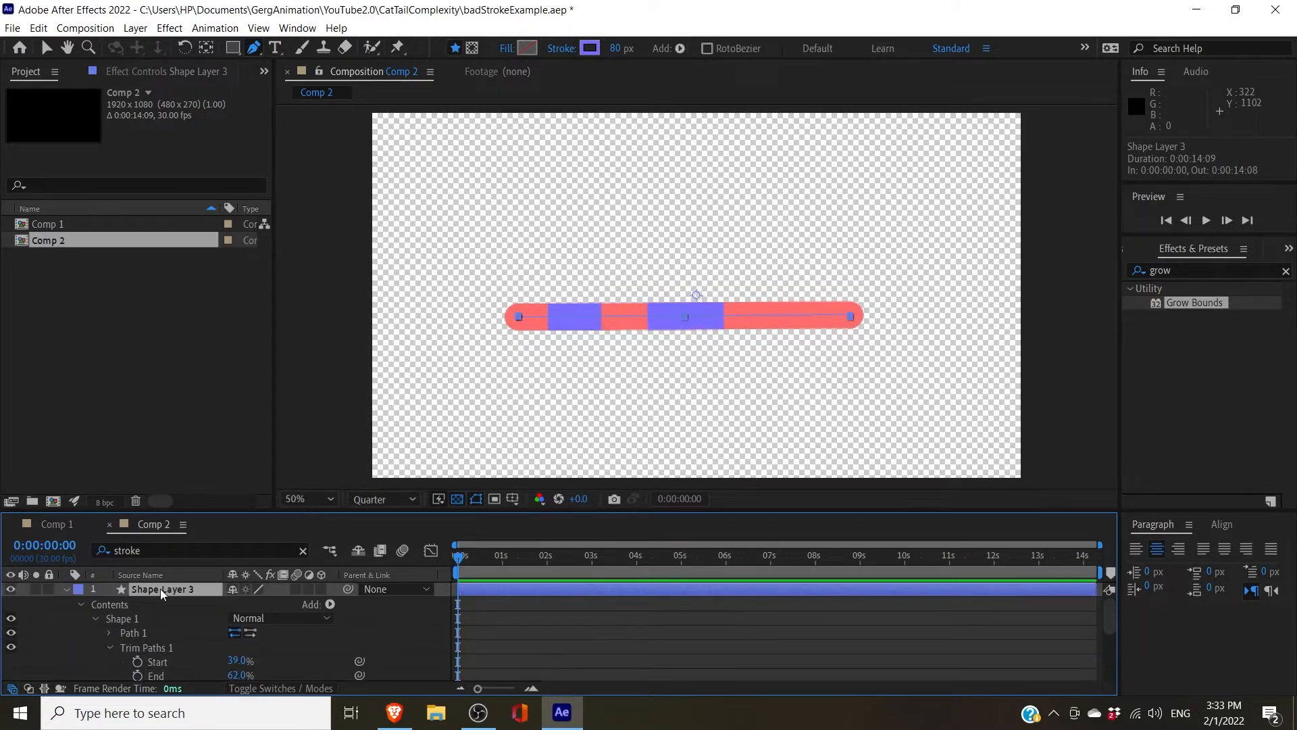
pyautogui.hotkey('ctrl', 'd')
pyautogui.click(65, 590)
pyautogui.click(80, 604)
pyautogui.scroll(-2, 96, 625)
pyautogui.click(110, 616)
pyautogui.moveTo(235, 629); pyautogui.dragTo(255, 629)
pyautogui.moveTo(238, 643); pyautogui.dragTo(257, 644)
pyautogui.click(526, 635)
pyautogui.scroll(2, 202, 615)
pyautogui.click(66, 589)
pyautogui.click(65, 604)
# Filter the timeline to reveal the Path property of Shape Layer 1.
pyautogui.click(135, 632)
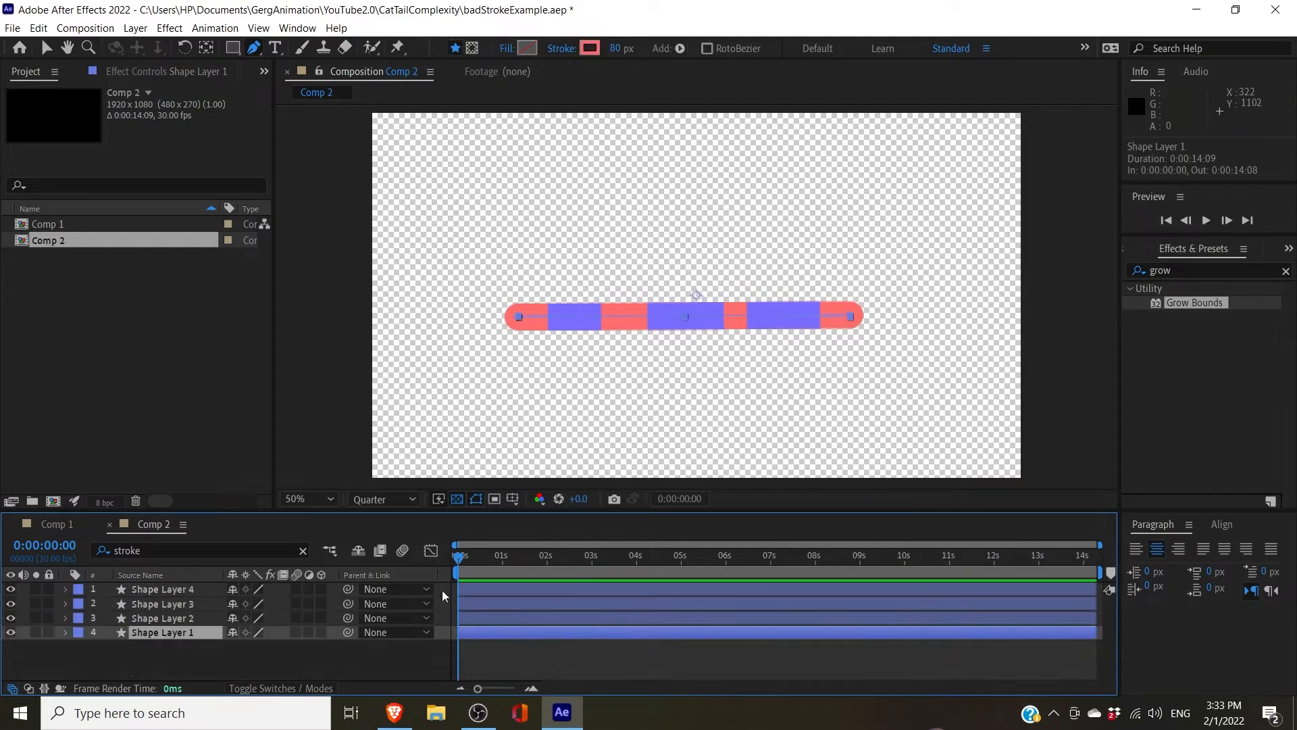
pyautogui.write('path')
pyautogui.press('Return')
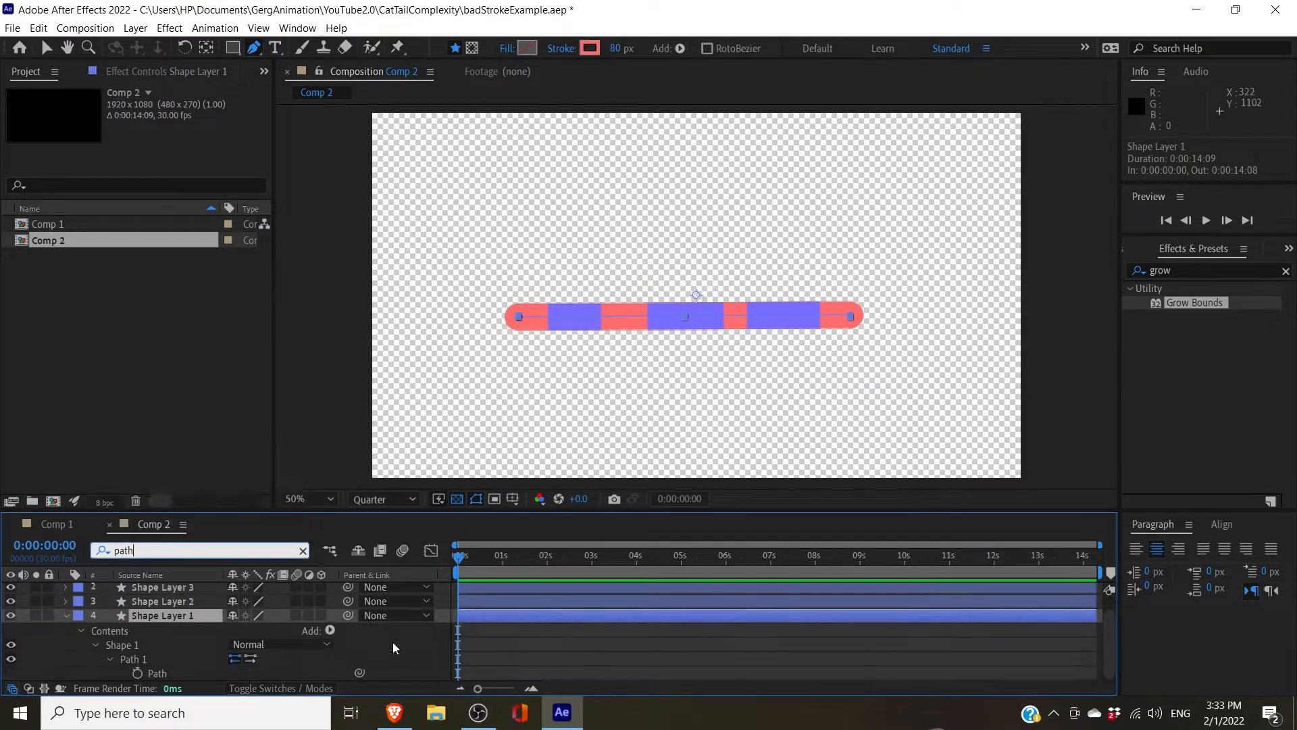
# Try to bend Shape Layer 1's path by moving its starting point down toward the middle, and undo the change.
pyautogui.click(167, 667)
pyautogui.click(515, 315)
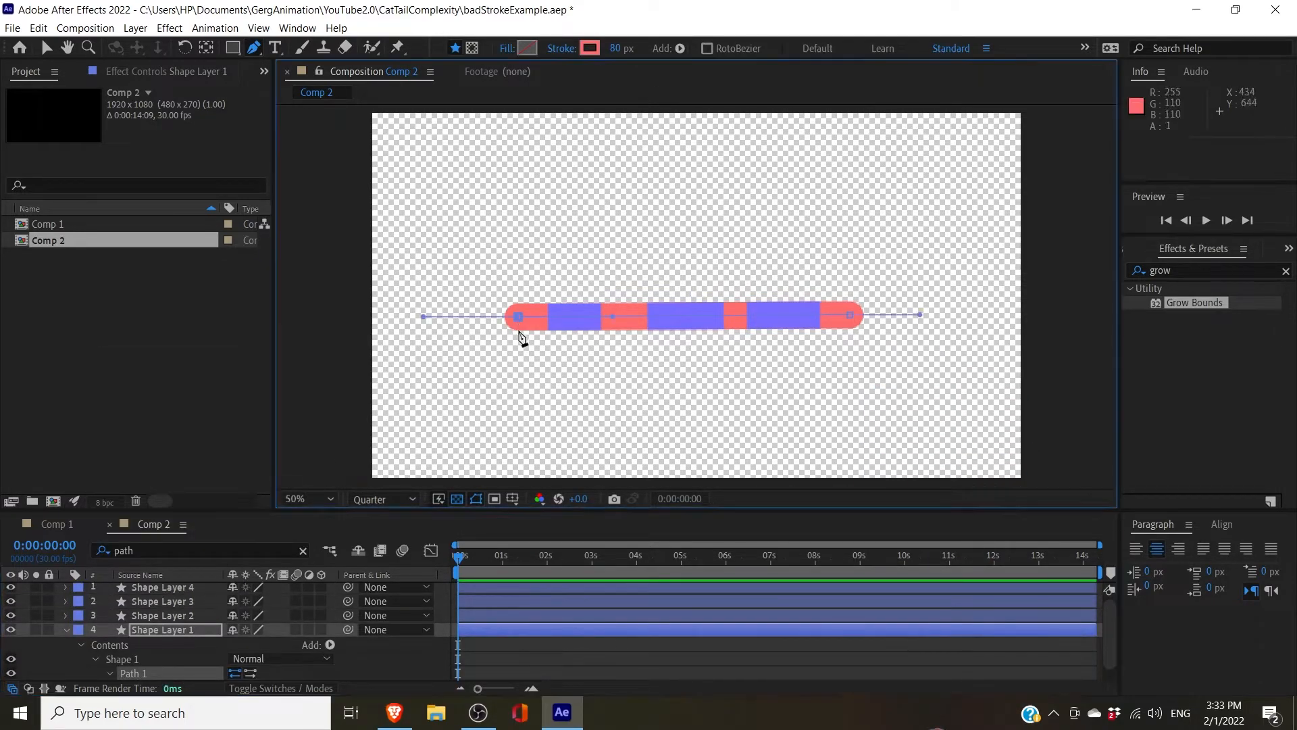
pyautogui.moveTo(516, 318)
pyautogui.mouseDown()
pyautogui.moveTo(529, 397)
pyautogui.moveTo(709, 436)
pyautogui.mouseUp()
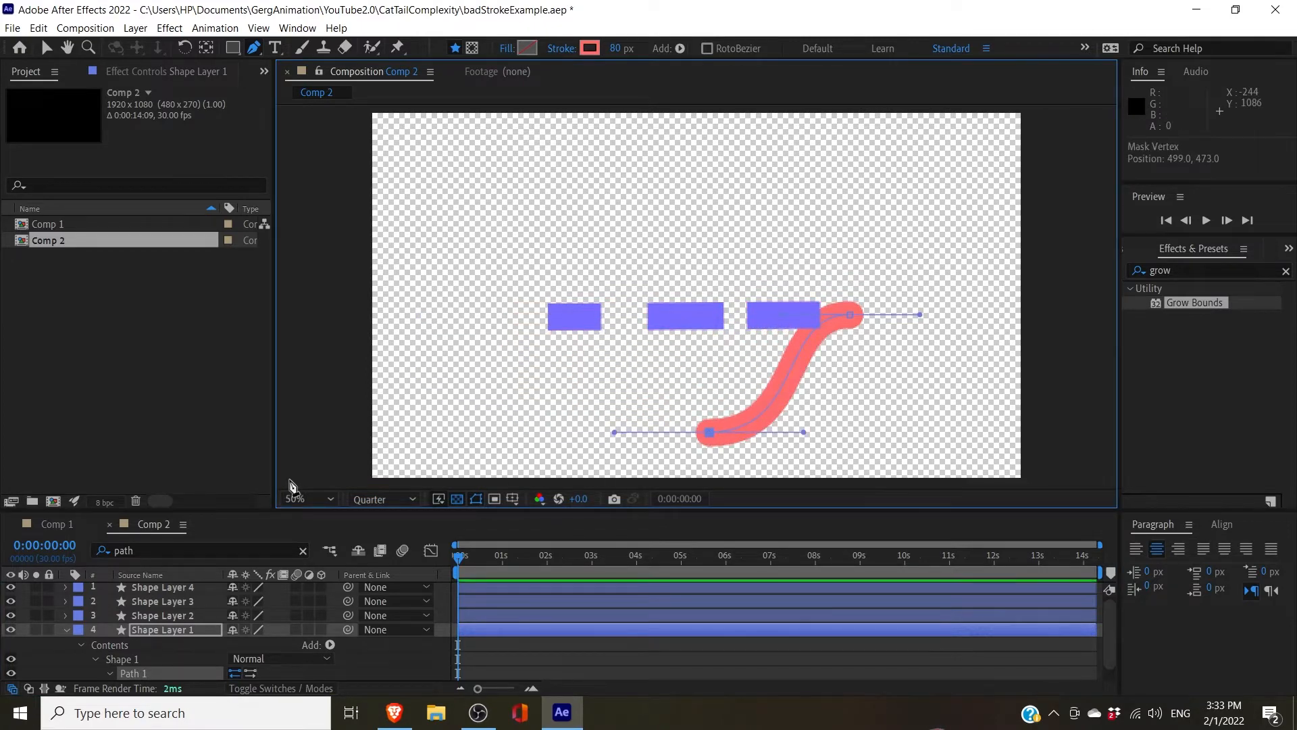
pyautogui.hotkey('ctrl', 'z')
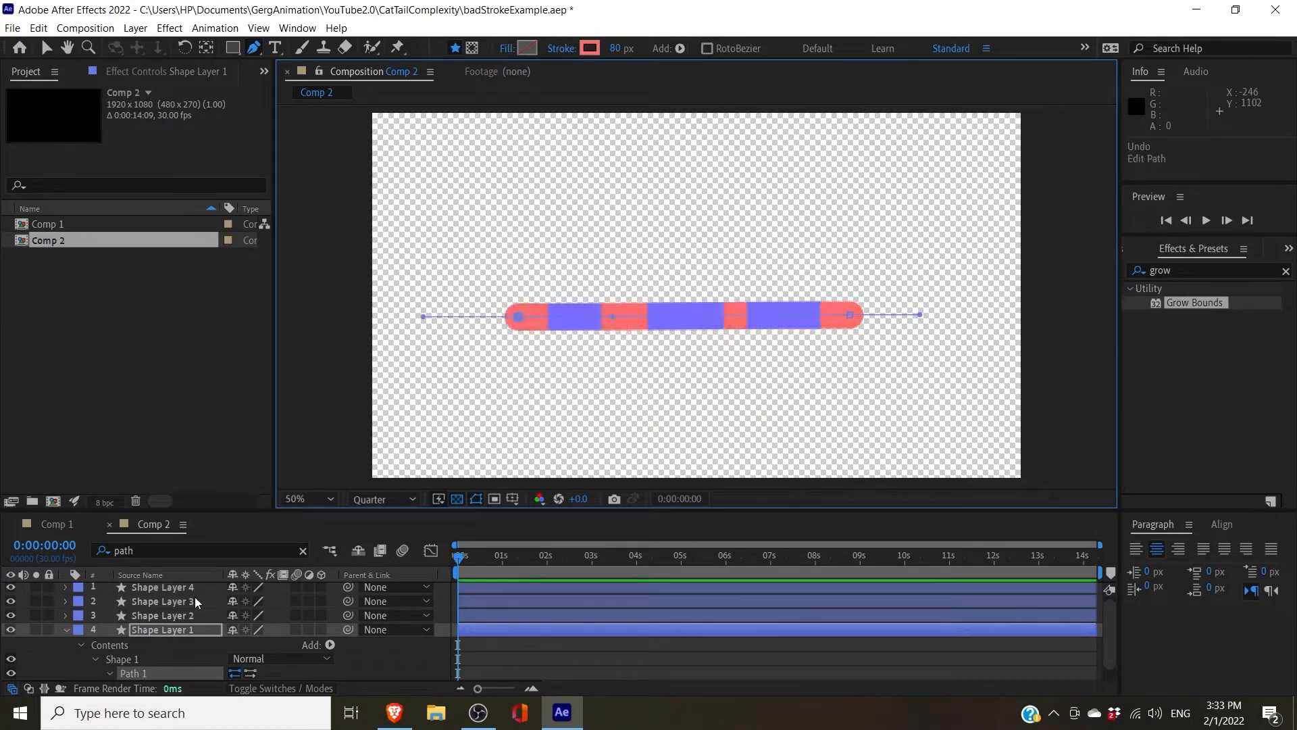
# Link the Path properties of Shape Layers 2, 3 and 4 to Shape Layer 1's Path property.
pyautogui.click(194, 615)
pyautogui.keyDown('shift'); pyautogui.click(187, 588); pyautogui.keyUp('shift')
pyautogui.click(184, 549)
pyautogui.press('Return')
pyautogui.moveTo(363, 511); pyautogui.dragTo(377, 262)
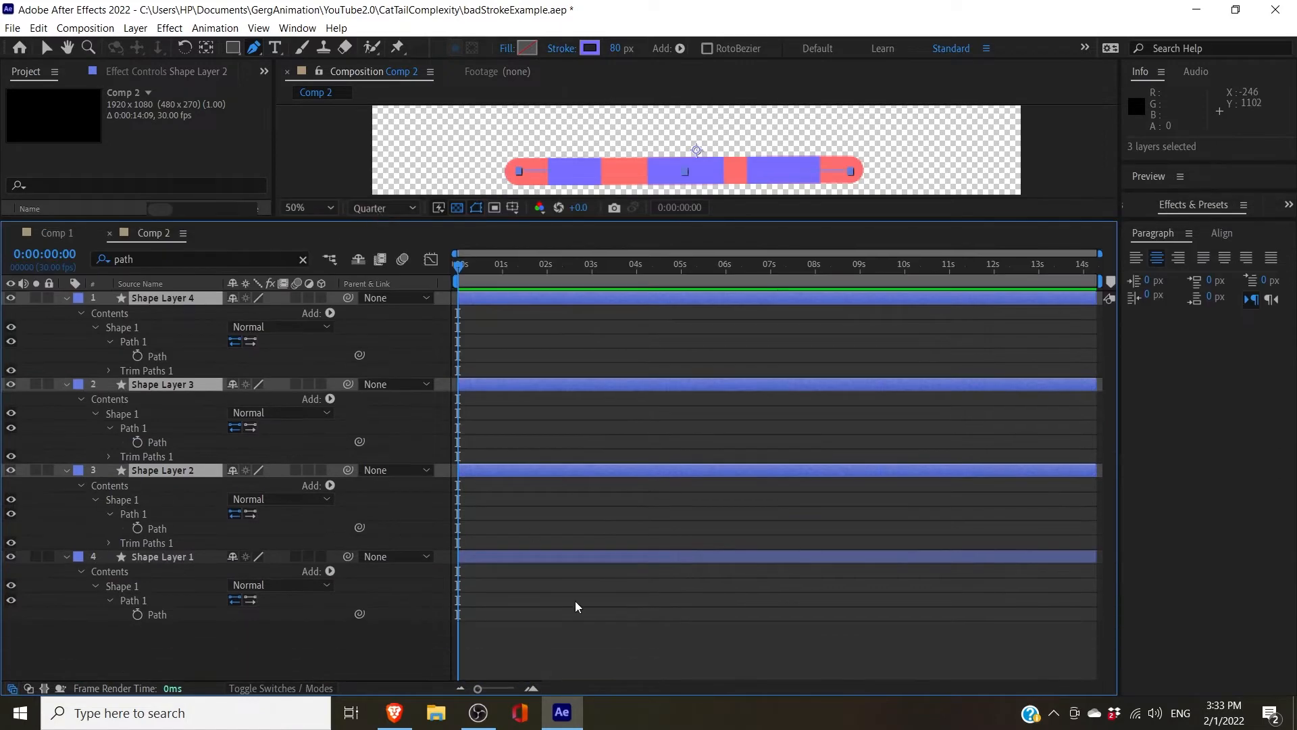
pyautogui.moveTo(359, 355); pyautogui.dragTo(175, 442)
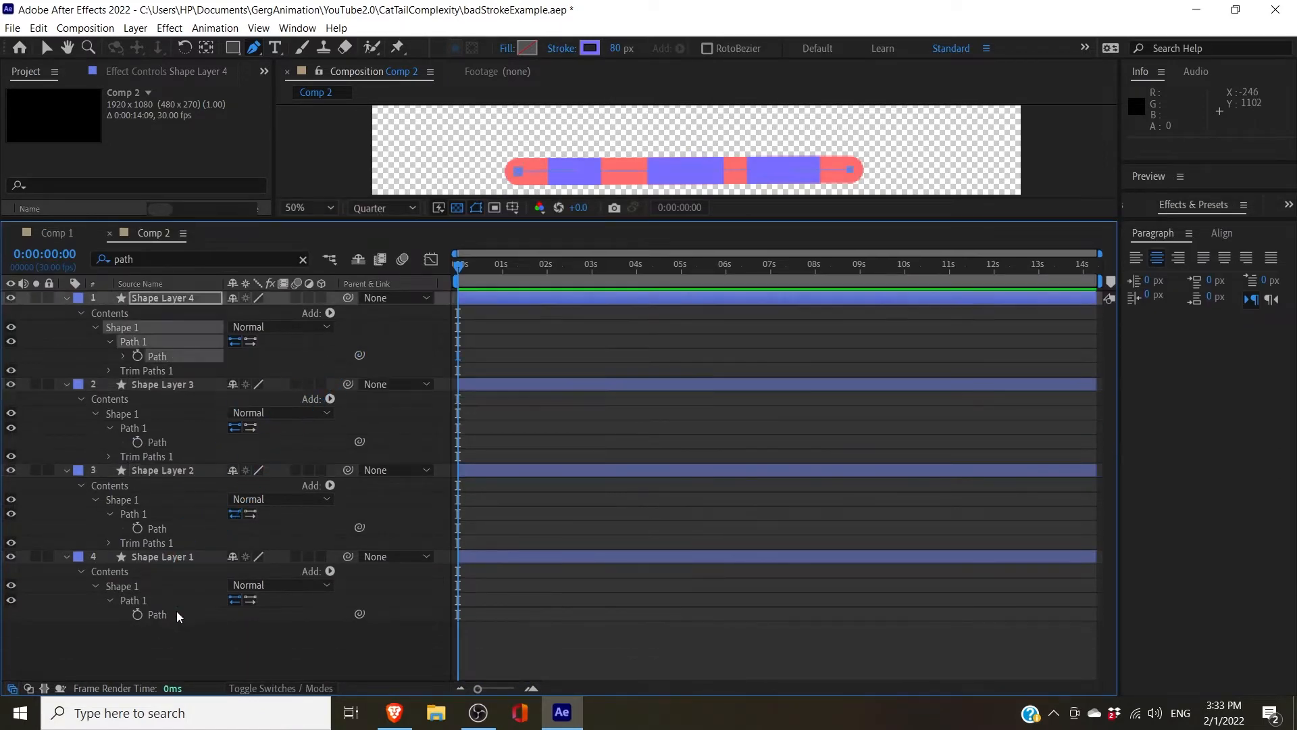
pyautogui.moveTo(359, 441); pyautogui.dragTo(162, 613)
pyautogui.moveTo(360, 527); pyautogui.dragTo(156, 614)
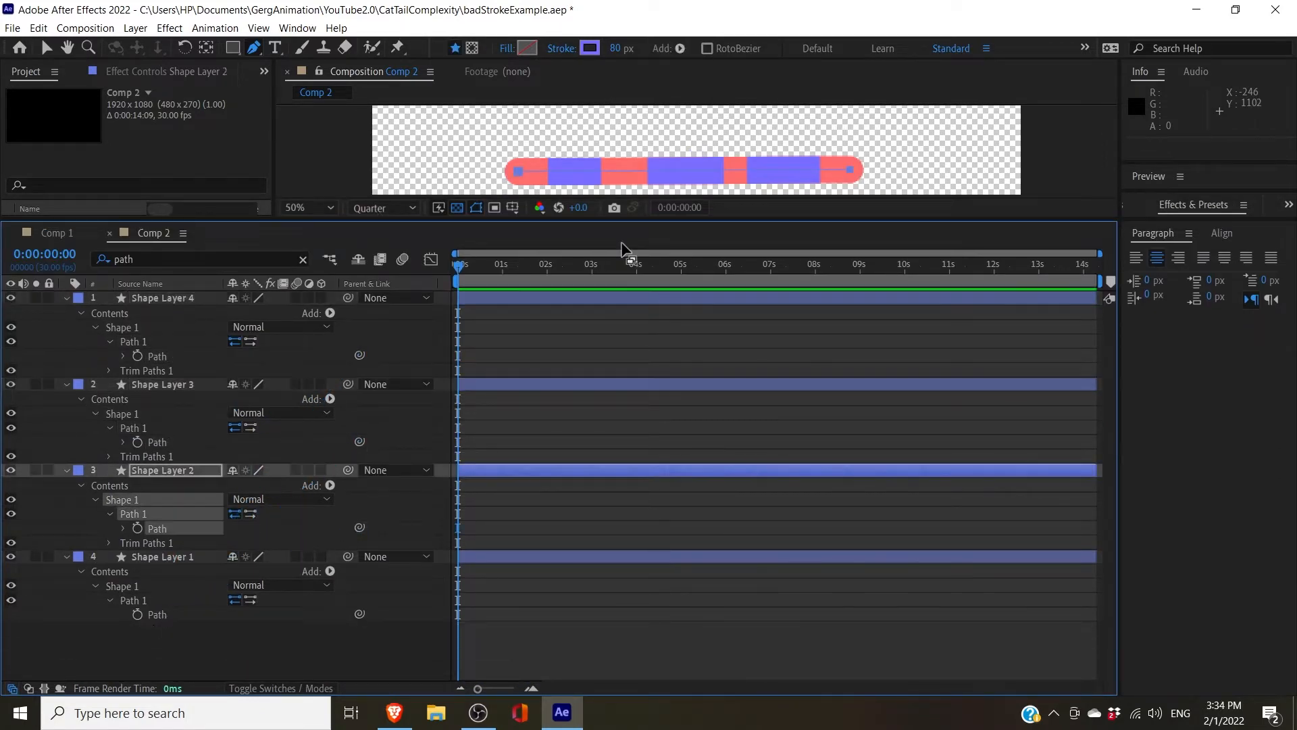
# Bend Shape Layer 1's path into an S-curve by repositioning its end points and direction handles.
pyautogui.click(156, 618)
pyautogui.moveTo(518, 170); pyautogui.dragTo(454, 146)
pyautogui.press('v')
pyautogui.moveTo(852, 155); pyautogui.dragTo(966, 167)
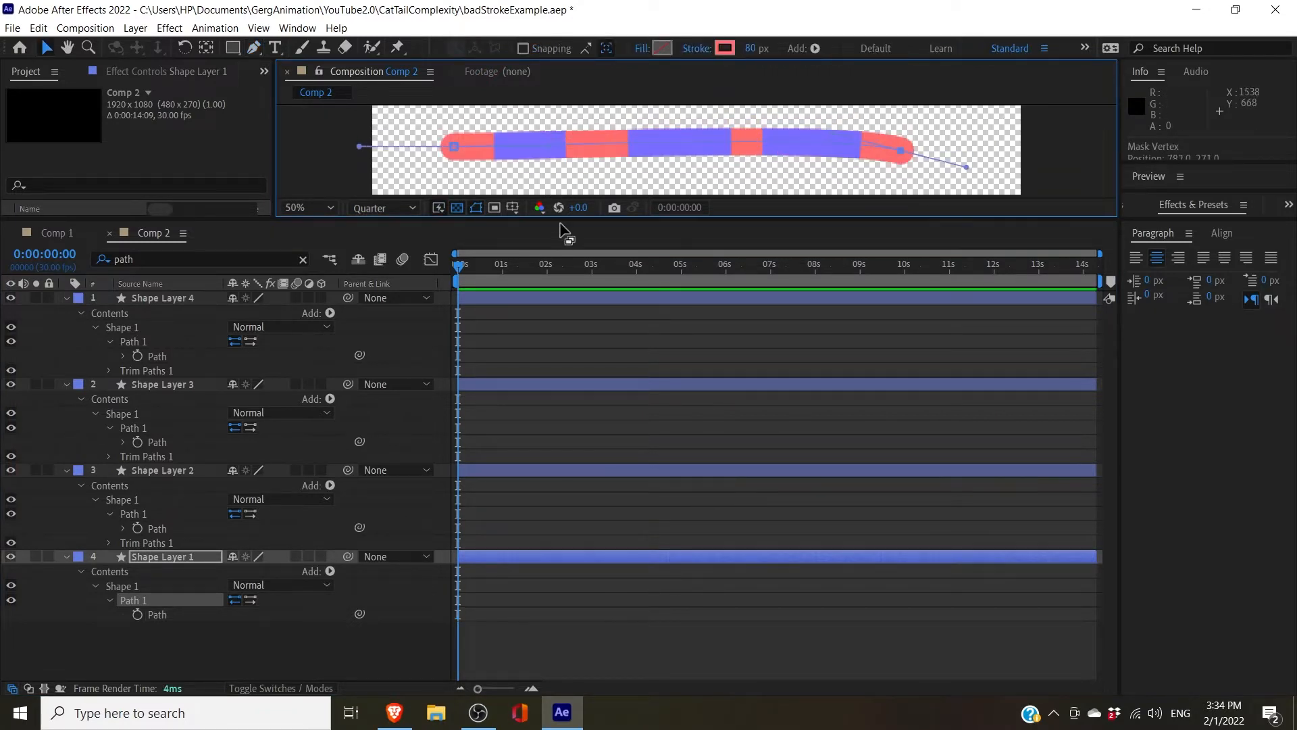
pyautogui.moveTo(562, 221); pyautogui.dragTo(562, 508)
pyautogui.moveTo(901, 295); pyautogui.dragTo(777, 322)
pyautogui.moveTo(548, 290); pyautogui.dragTo(509, 416)
pyautogui.moveTo(709, 305); pyautogui.dragTo(764, 166)
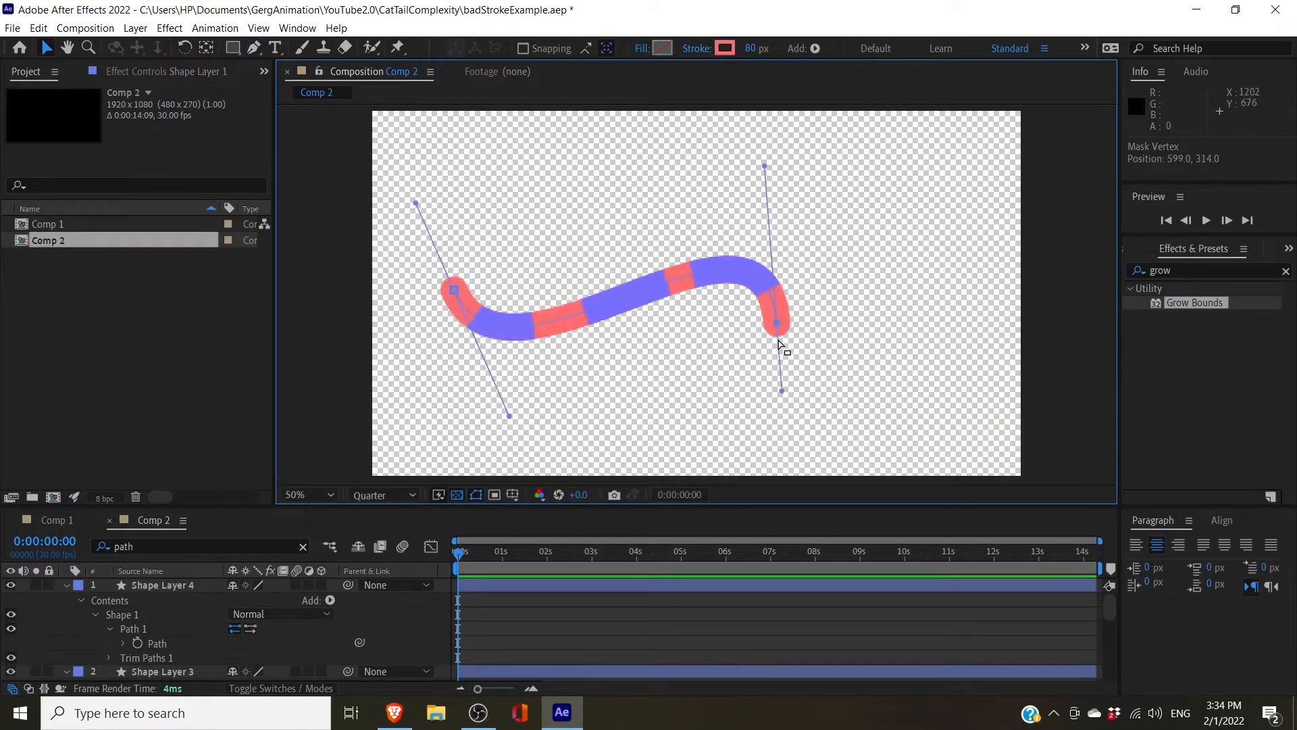
pyautogui.moveTo(777, 323); pyautogui.dragTo(893, 252)
# Add Trim Paths to Shape Layer 1 and set its End to 0%.
pyautogui.scroll(-1, 649, 450)
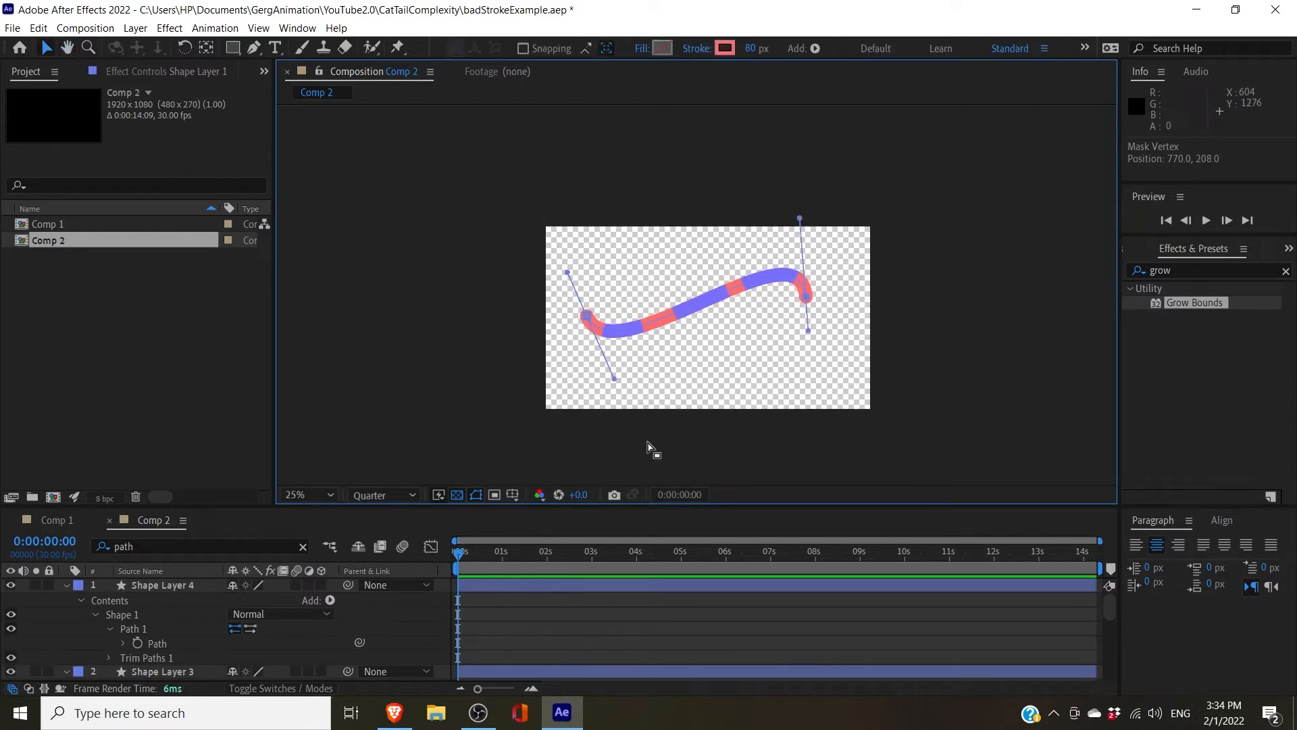
pyautogui.scroll(-5, 196, 601)
pyautogui.click(330, 631)
pyautogui.click(316, 530)
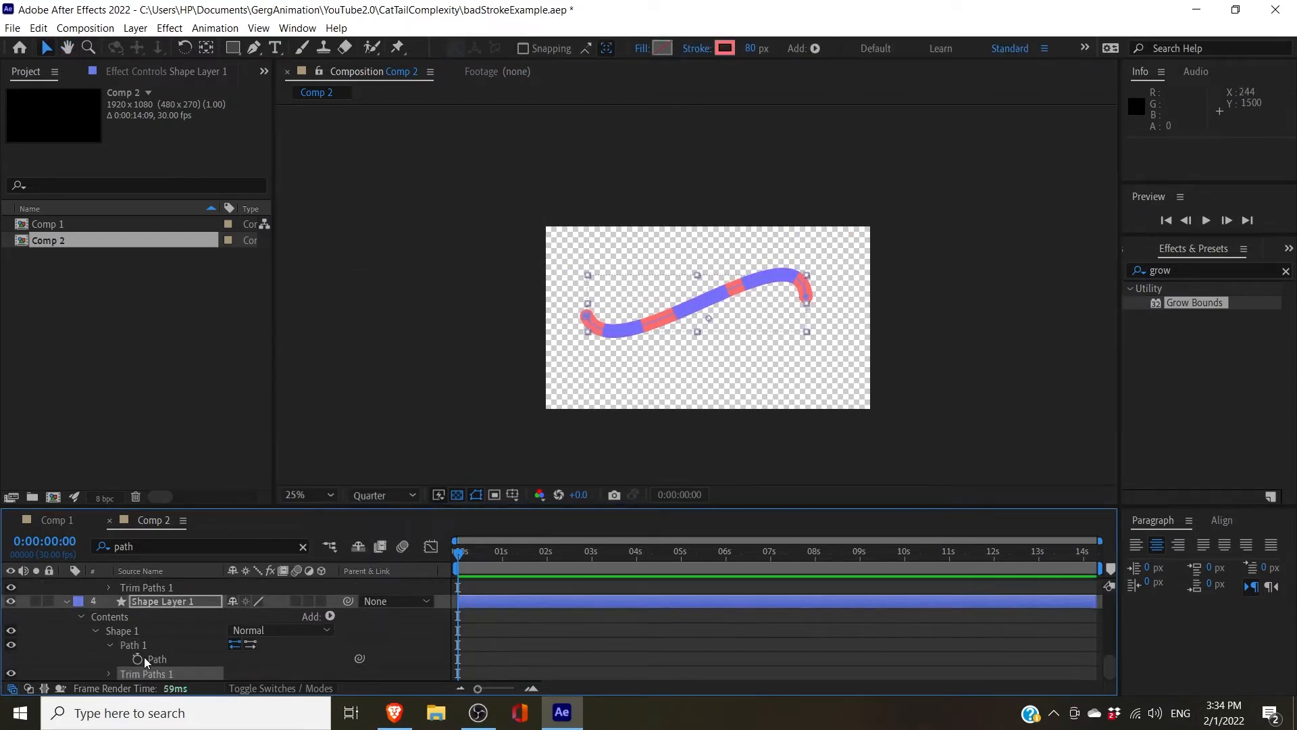
pyautogui.click(110, 671)
pyautogui.scroll(-2, 188, 632)
pyautogui.moveTo(161, 640); pyautogui.dragTo(127, 640)
pyautogui.click(553, 620)
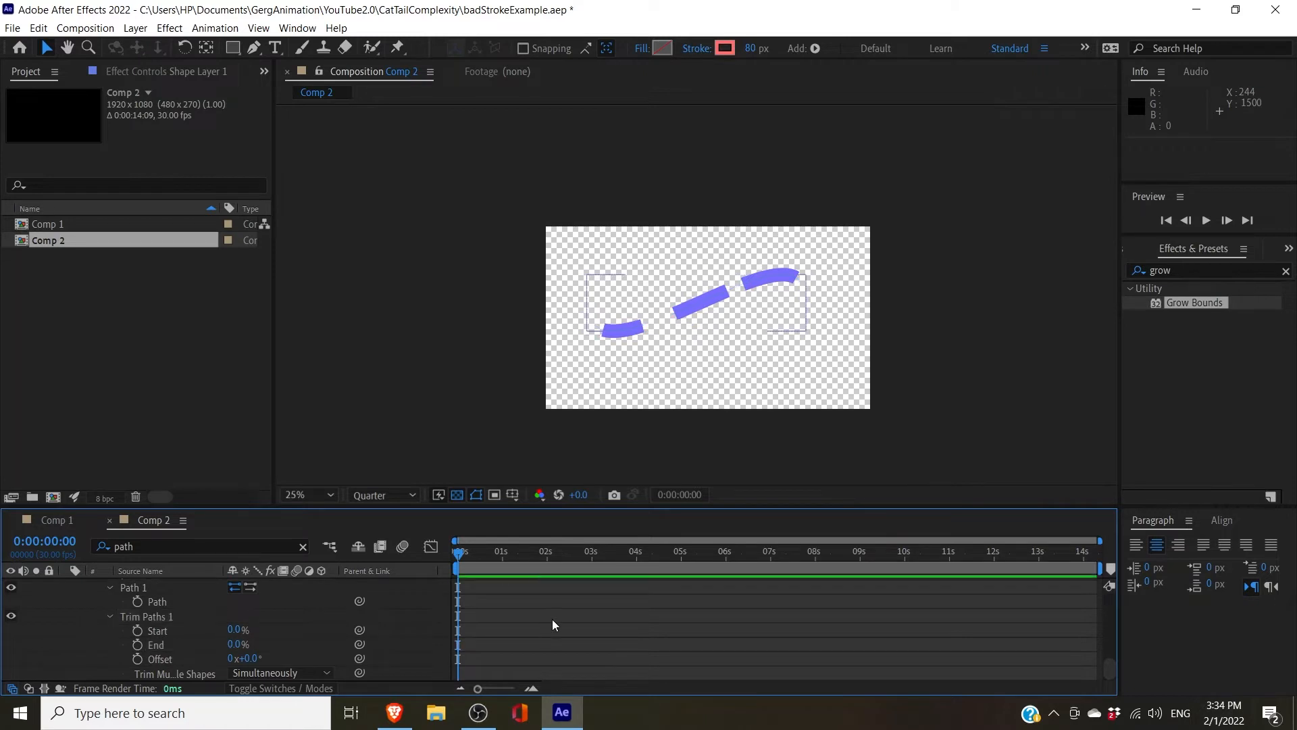
# Reshape Shape Layer 1's path into a U-shaped curve and enable keyframing for its Path at frame 0.
pyautogui.click(625, 330)
pyautogui.click(157, 600)
pyautogui.moveTo(806, 296); pyautogui.dragTo(811, 335)
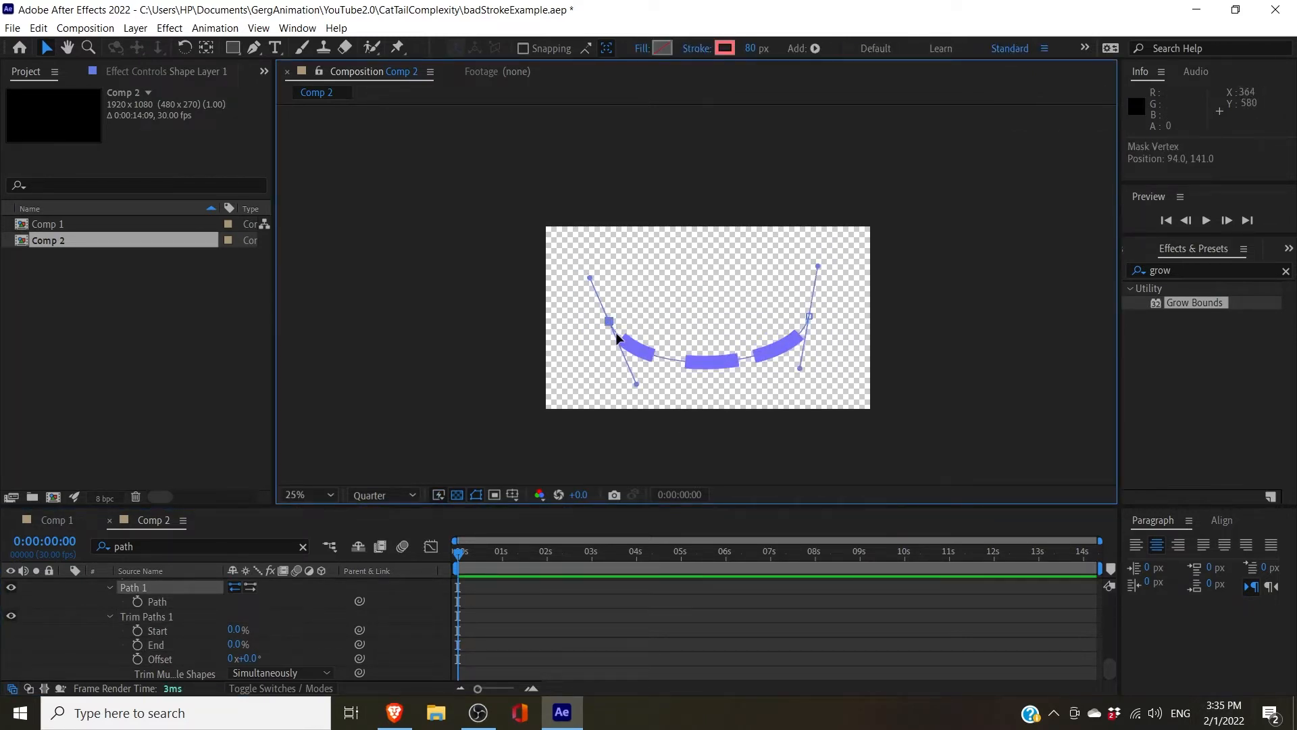
pyautogui.click(137, 600)
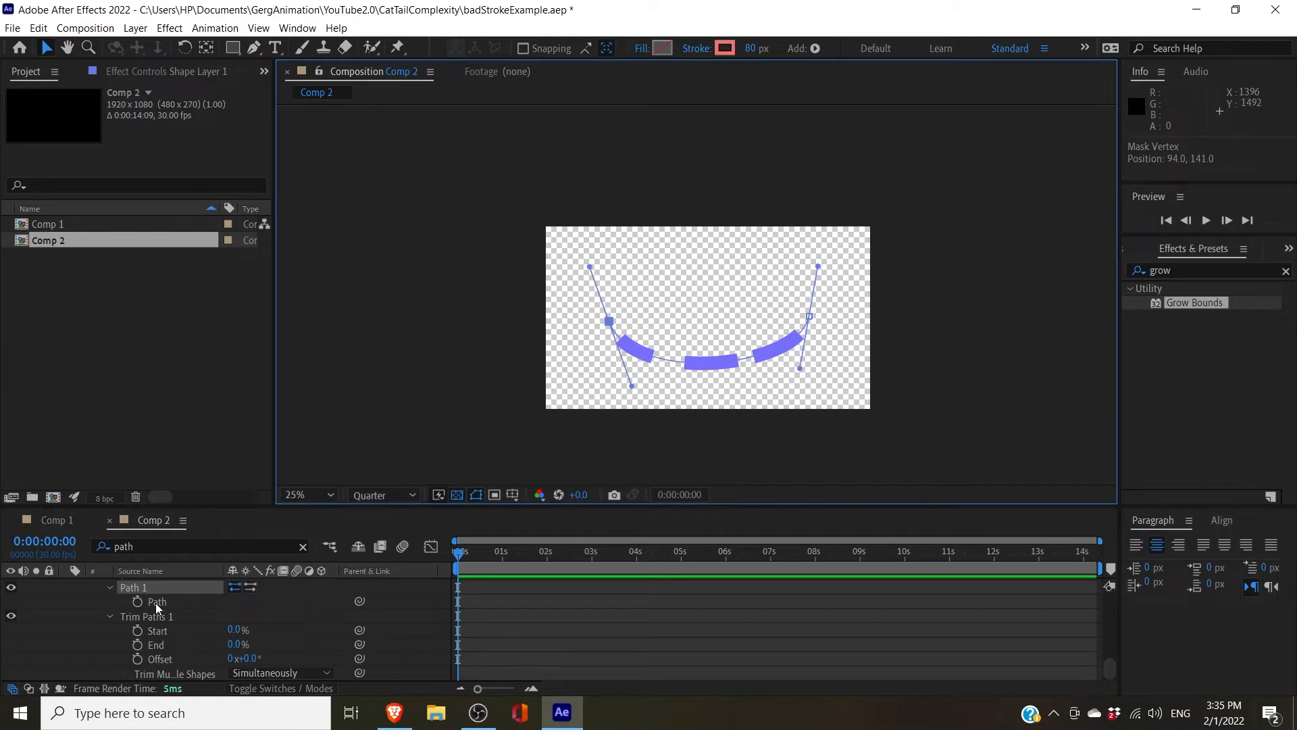
# Keyframe differently bent S-shaped poses of Shape Layer 1's path a few frames apart by moving its end points and handles.
pyautogui.press('pagedown')
pyautogui.press('pagedown')
pyautogui.press('pagedown')
pyautogui.press('pagedown')
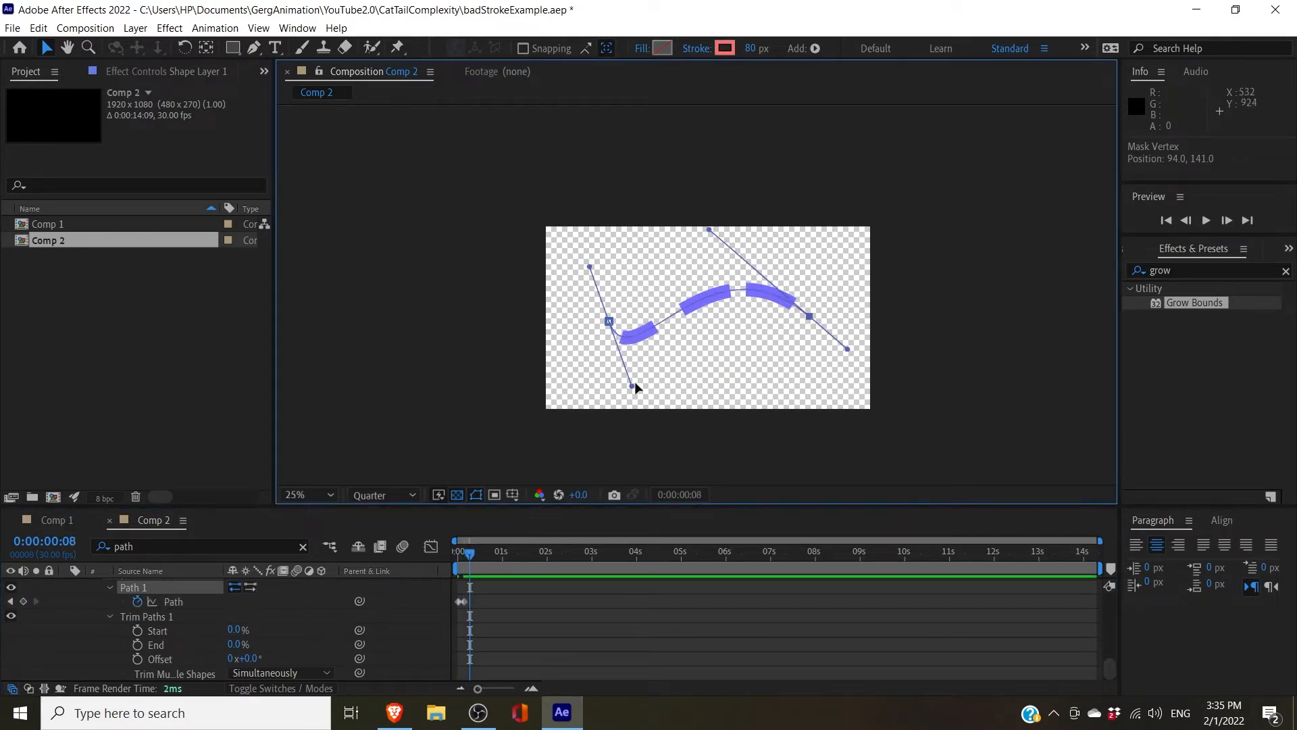
pyautogui.moveTo(594, 352); pyautogui.dragTo(594, 353)
pyautogui.press('pagedown')
pyautogui.press('pagedown')
pyautogui.press('pagedown')
pyautogui.press('pagedown')
pyautogui.press('pagedown')
pyautogui.moveTo(810, 316); pyautogui.dragTo(779, 283)
pyautogui.moveTo(679, 196); pyautogui.dragTo(667, 256)
# Set the work area's end at frame 17 and preview the bending striped stroke.
pyautogui.moveTo(488, 595); pyautogui.dragTo(456, 609)
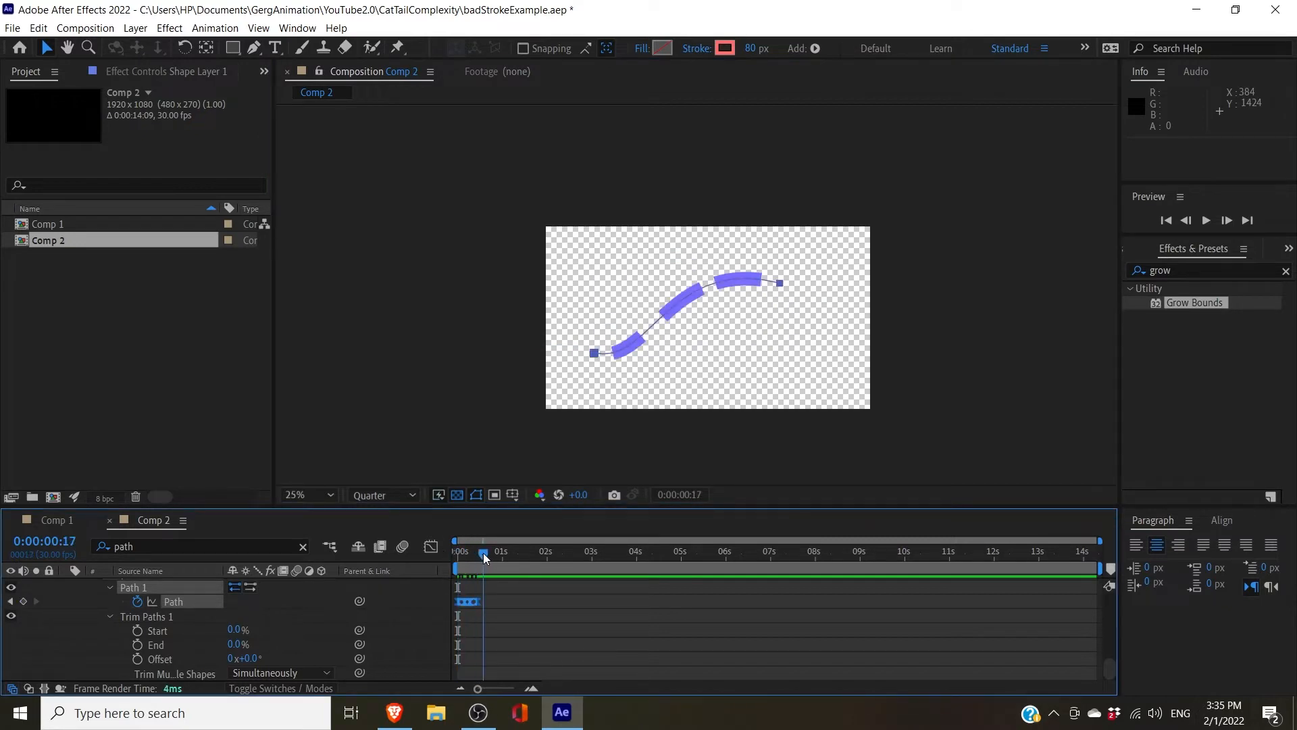
pyautogui.press('n')
pyautogui.press('space')
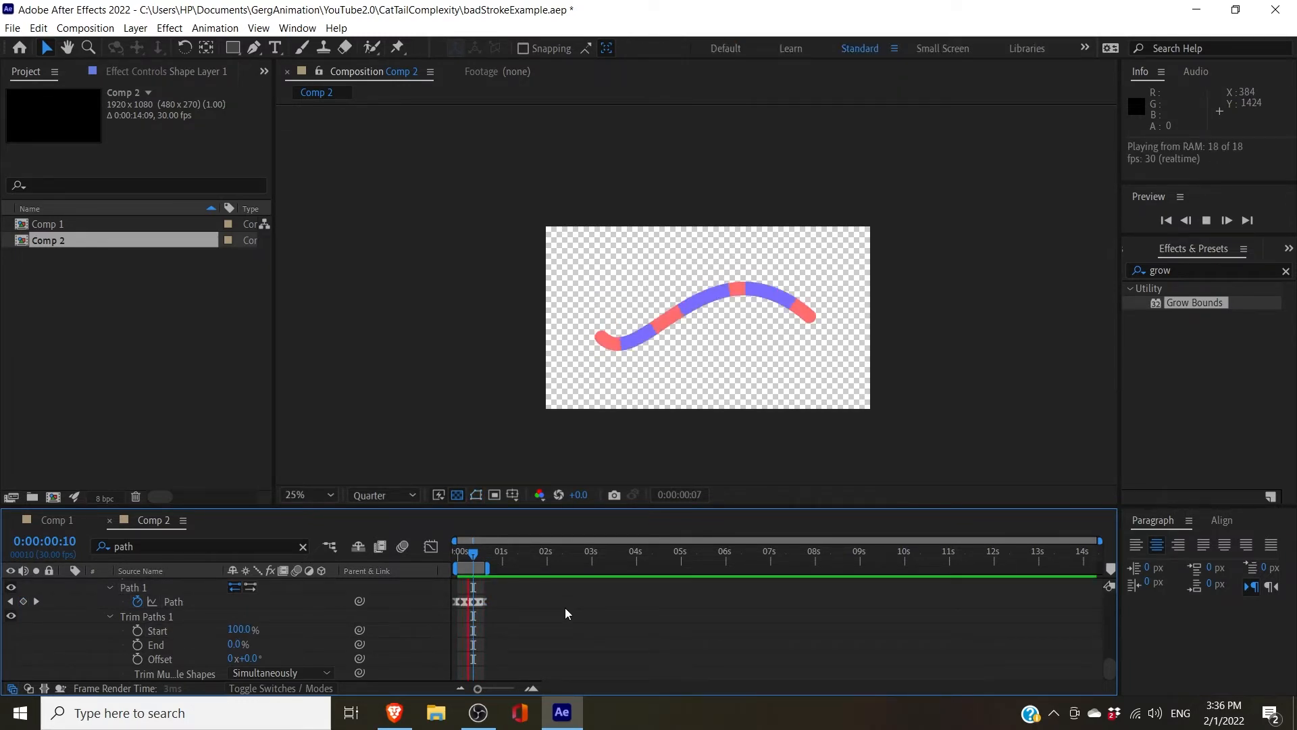
pyautogui.press('space')
# Collapse the layers, duplicate Shape Layer 1 and place the copy at the bottom of the stack as Worm_Stroke.
pyautogui.scroll(2, 257, 621)
pyautogui.click(177, 629)
pyautogui.scroll(5, 172, 627)
pyautogui.click(65, 586)
pyautogui.click(65, 600)
pyautogui.click(65, 614)
pyautogui.click(64, 628)
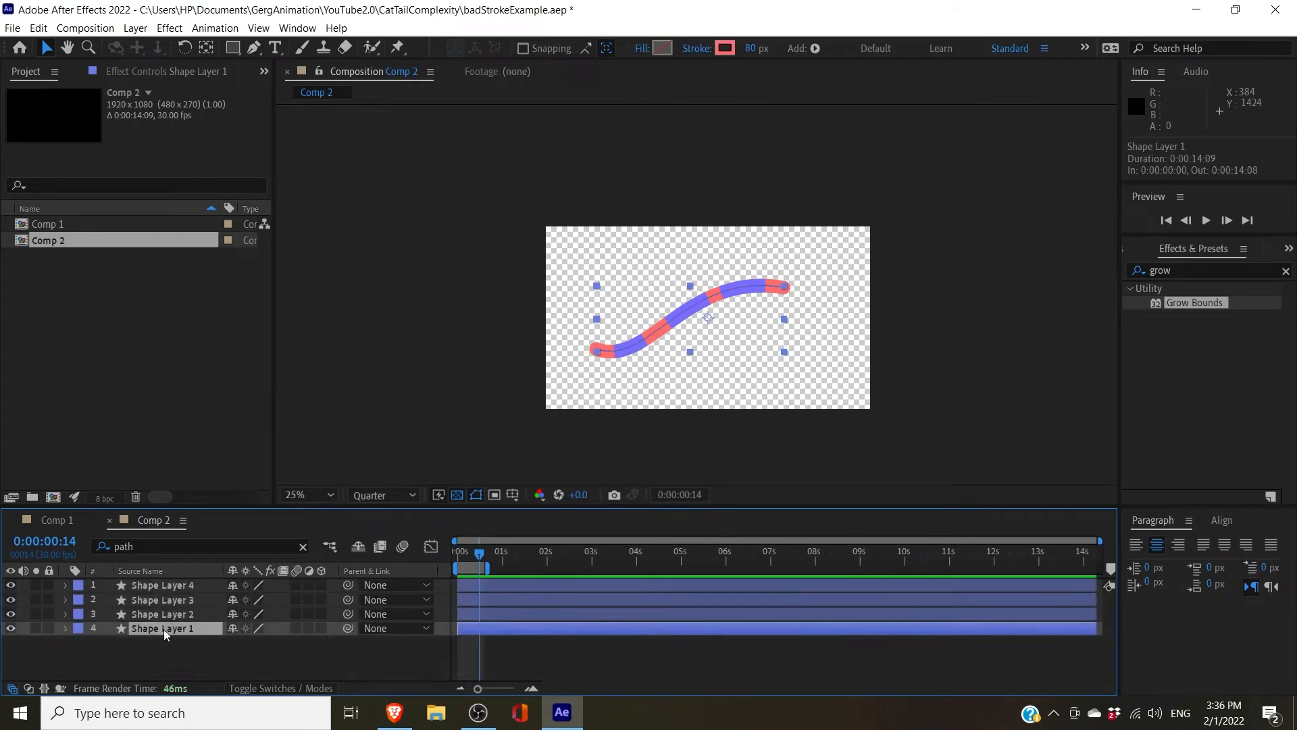
pyautogui.hotkey('ctrl', 'd')
pyautogui.moveTo(176, 629); pyautogui.dragTo(175, 650)
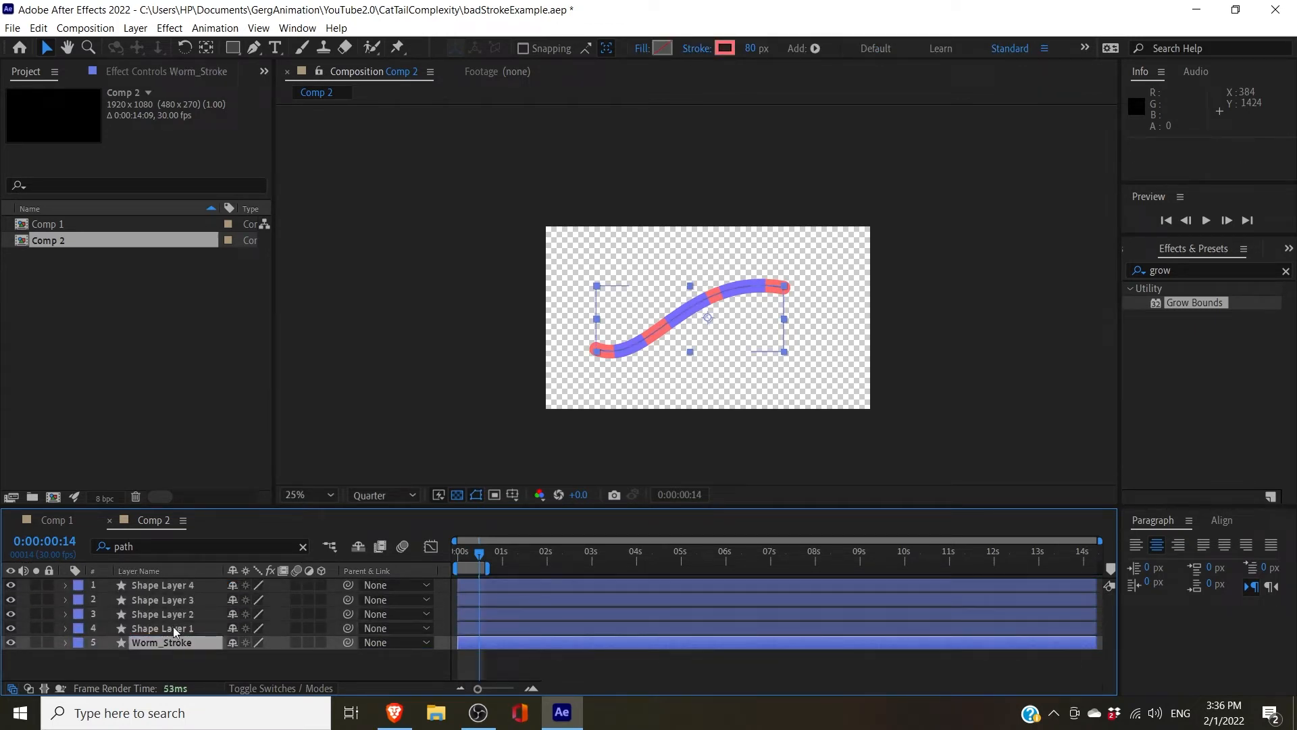
# Colour Worm_Stroke's stroke black and make it wider than the striped stroke so it forms an outline.
pyautogui.click(725, 48)
pyautogui.press('Return')
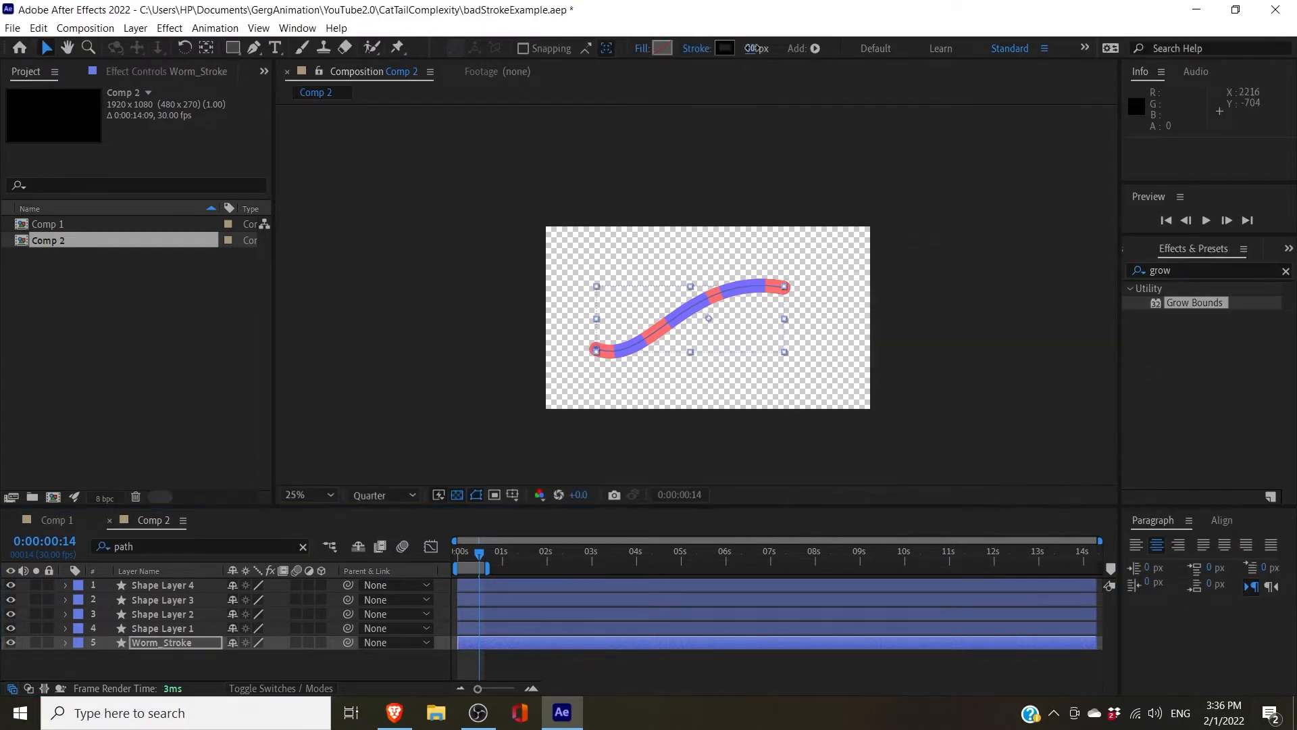
pyautogui.click(471, 665)
# Remove the Path keyframes from Worm_Stroke.
pyautogui.moveTo(476, 550)
pyautogui.mouseDown()
pyautogui.moveTo(457, 547)
pyautogui.moveTo(475, 555)
pyautogui.mouseUp()
pyautogui.click(157, 644)
pyautogui.press('u')
pyautogui.click(169, 657)
pyautogui.press('Delete')
# Link Worm_Stroke's Path property to Shape Layer 1's Path.
pyautogui.click(163, 631)
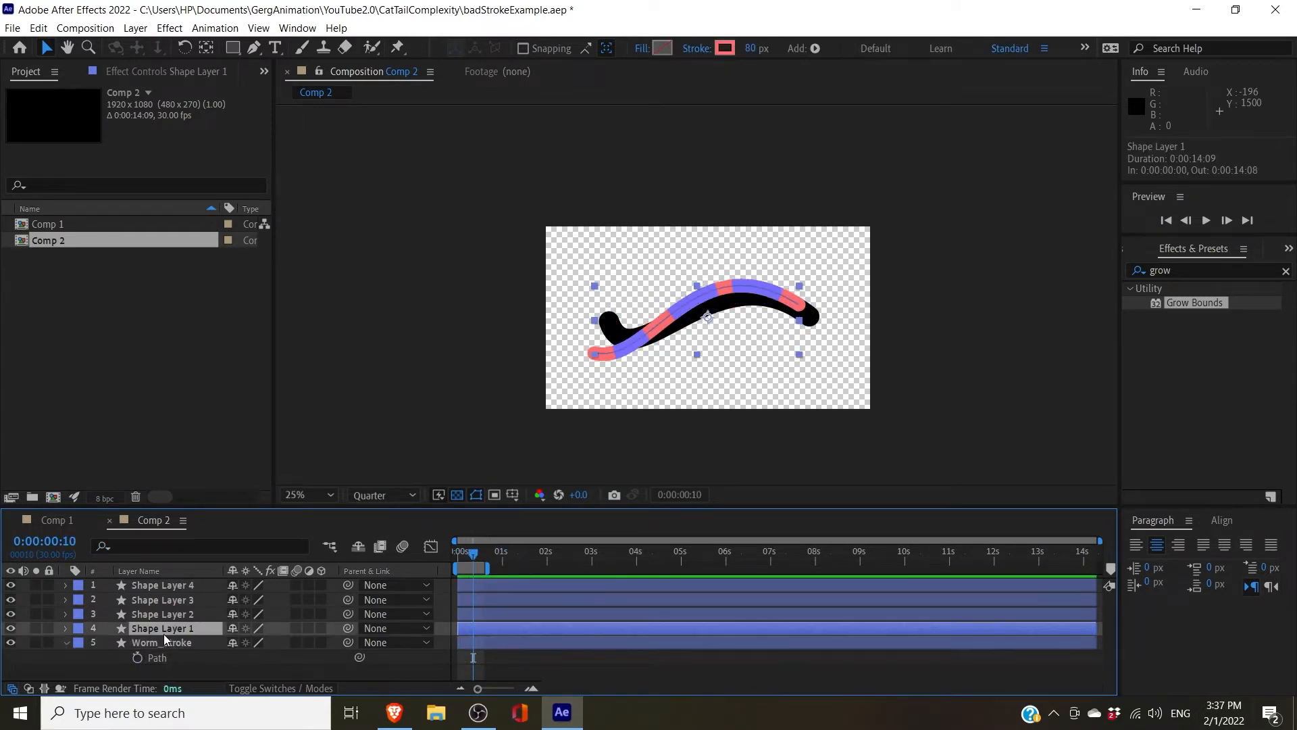
pyautogui.click(185, 543)
pyautogui.write('path')
pyautogui.moveTo(493, 508); pyautogui.dragTo(499, 306)
pyautogui.moveTo(360, 528); pyautogui.dragTo(173, 485)
pyautogui.click(327, 571)
# Preview the outlined striped worm animation from the first frame in a larger composition view.
pyautogui.moveTo(472, 351); pyautogui.dragTo(458, 350)
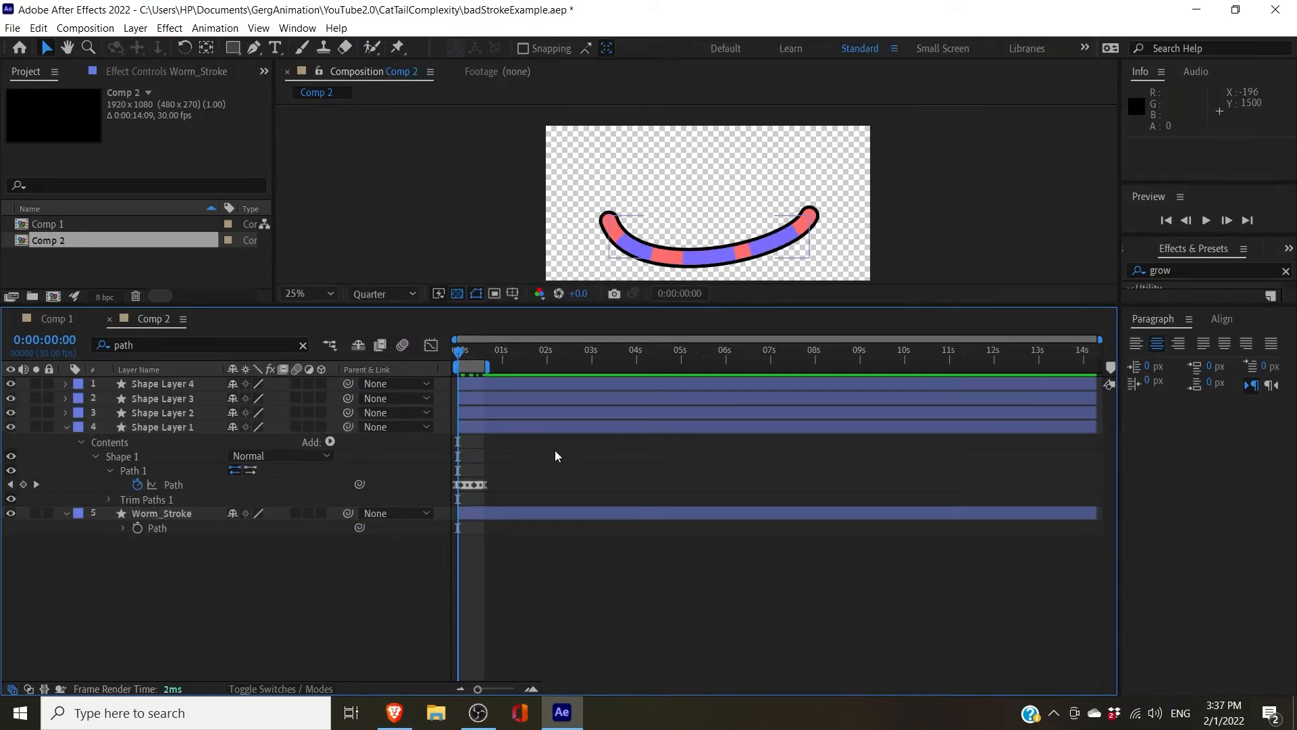
pyautogui.press('space')
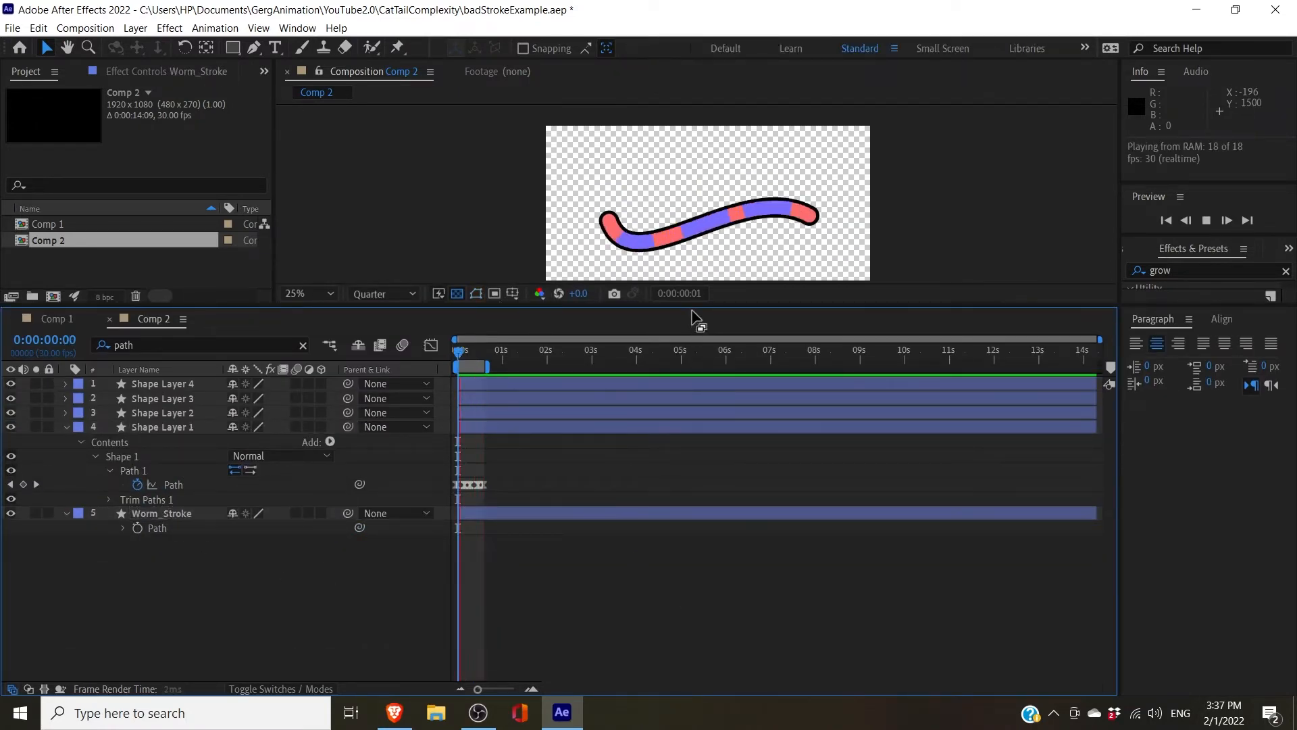
pyautogui.moveTo(696, 308); pyautogui.dragTo(699, 434)
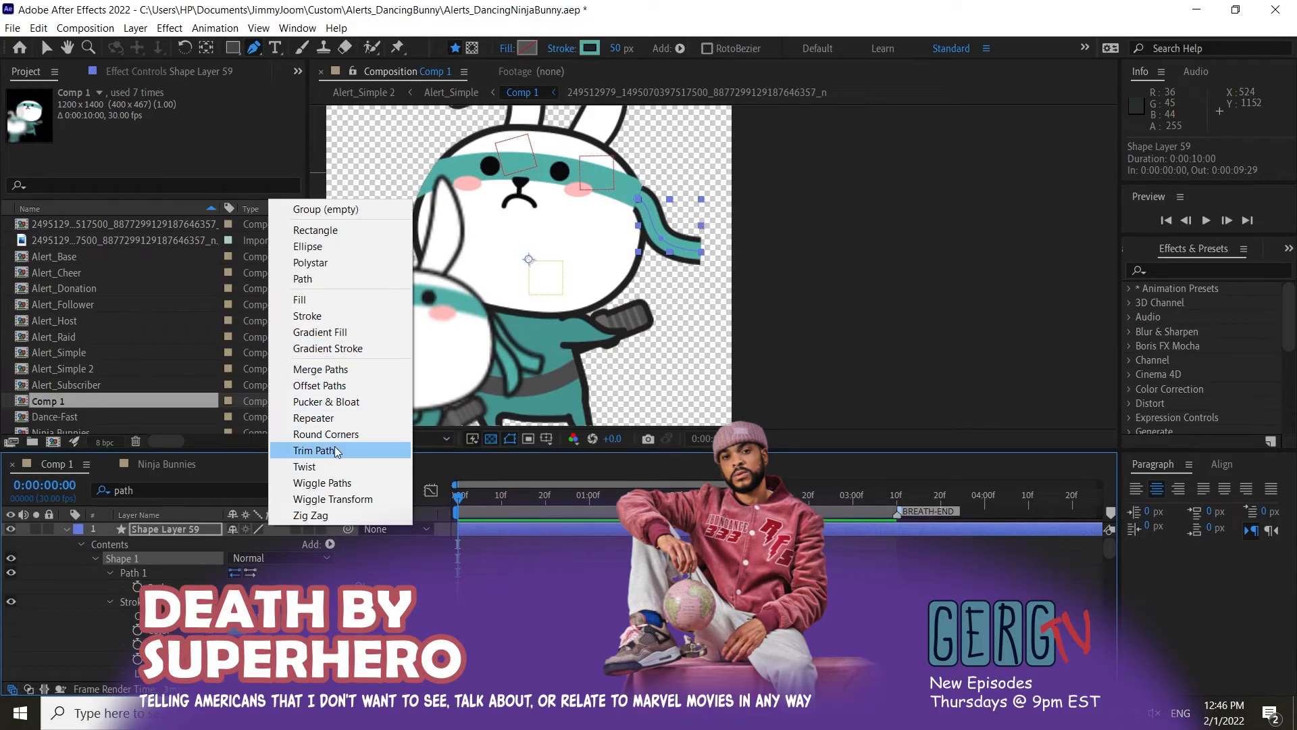
# Add Trim Paths to Shape Layer 59, the teal headband tail, and trim its End slightly below 100%.
pyautogui.click(337, 451)
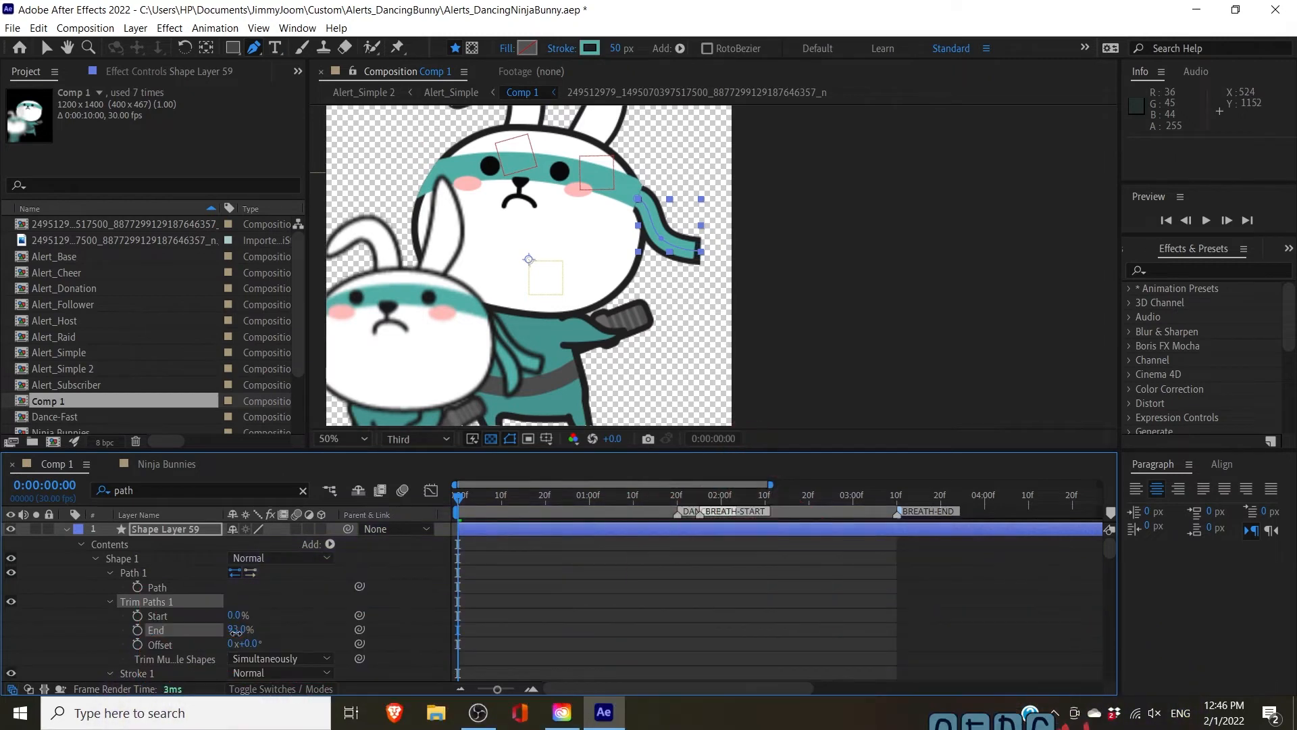
pyautogui.moveTo(236, 634); pyautogui.dragTo(237, 634)
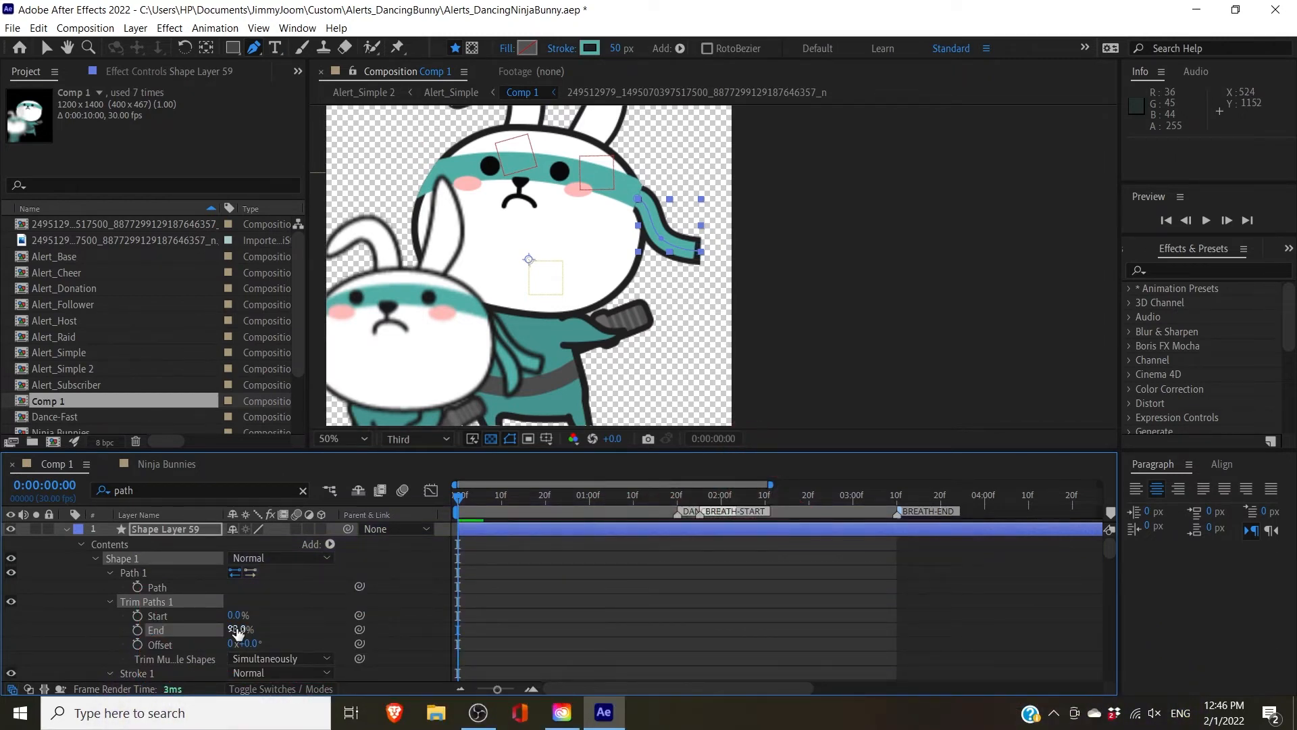
pyautogui.click(535, 603)
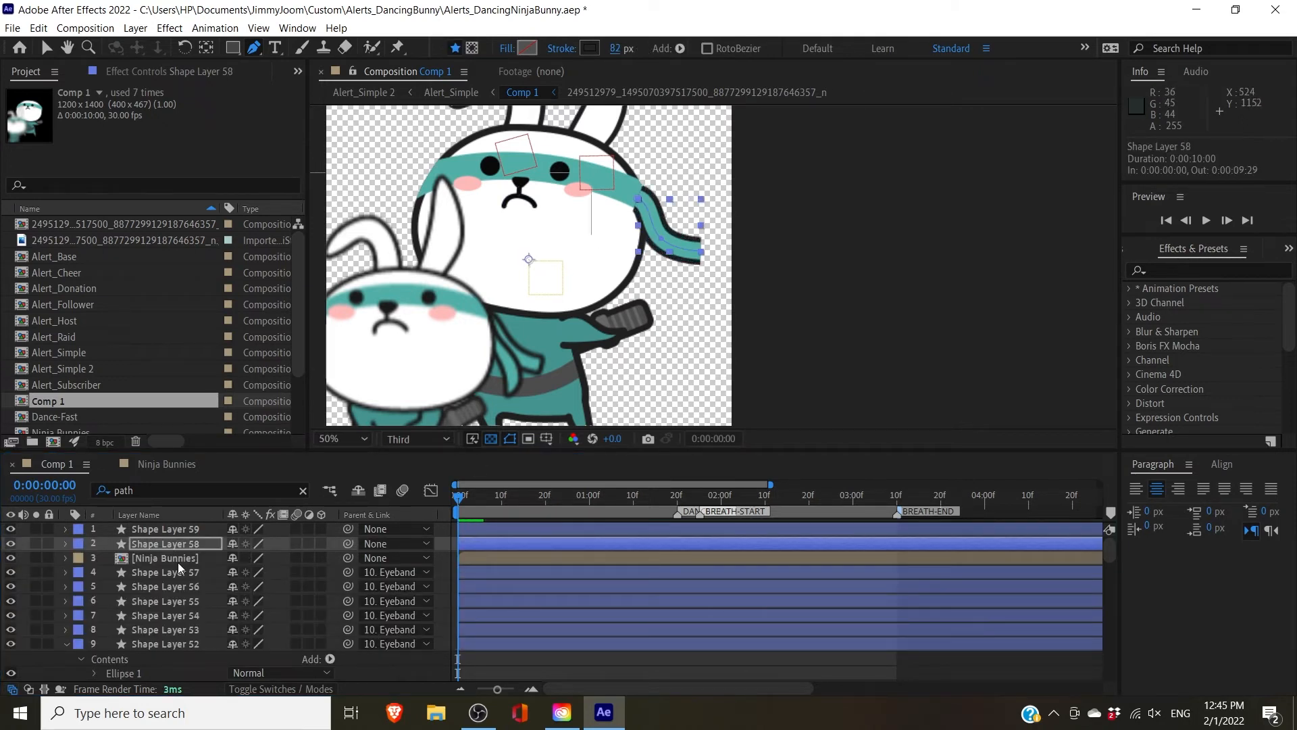
# Expand Shape Layer 58 and look through its shape contents.
pyautogui.click(66, 544)
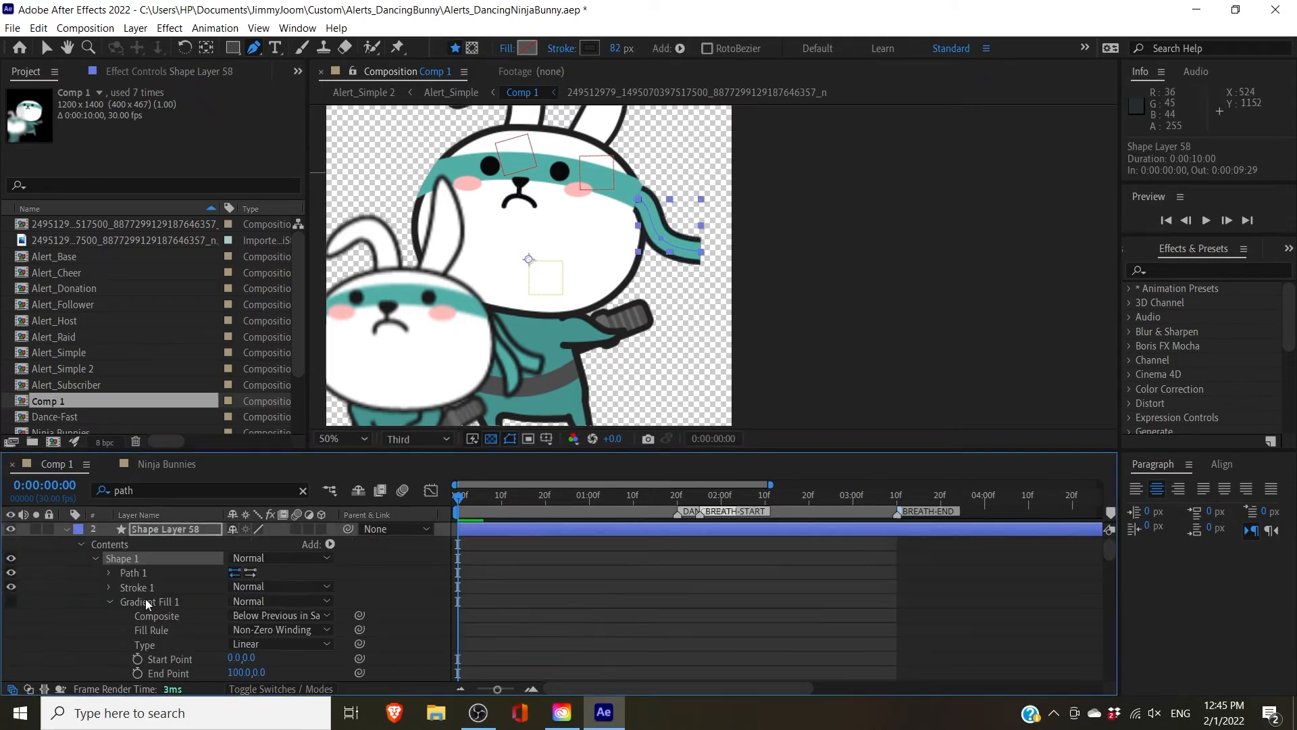
pyautogui.scroll(-2, 179, 595)
pyautogui.scroll(2, 180, 594)
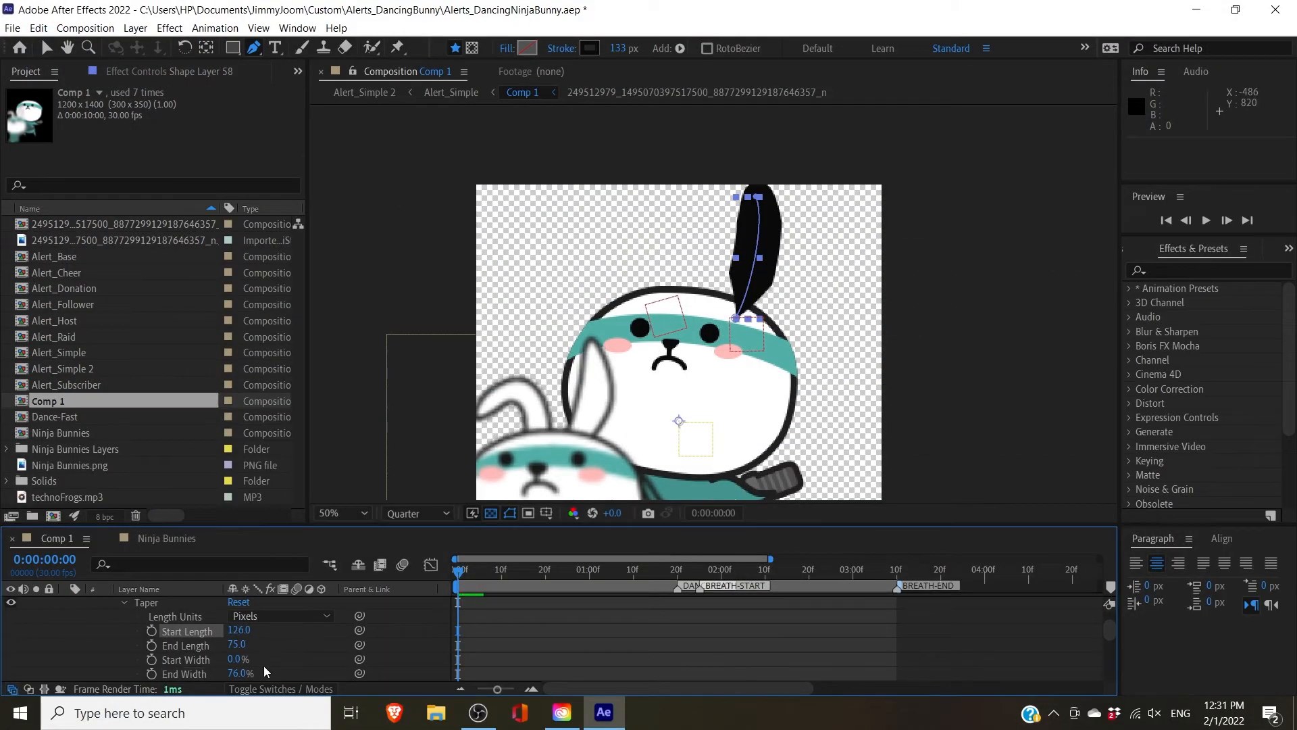
# Adjust the black ear stroke's taper to Start Length 174, End Length 135 and Start Width 71%.
pyautogui.moveTo(234, 659); pyautogui.dragTo(250, 659)
pyautogui.moveTo(239, 629)
pyautogui.mouseDown()
pyautogui.moveTo(271, 630)
pyautogui.moveTo(238, 644)
pyautogui.mouseUp()
pyautogui.moveTo(233, 659)
pyautogui.mouseDown()
pyautogui.moveTo(266, 659)
pyautogui.moveTo(248, 673)
pyautogui.mouseUp()
pyautogui.moveTo(236, 645); pyautogui.dragTo(222, 674)
pyautogui.moveTo(520, 525); pyautogui.dragTo(527, 451)
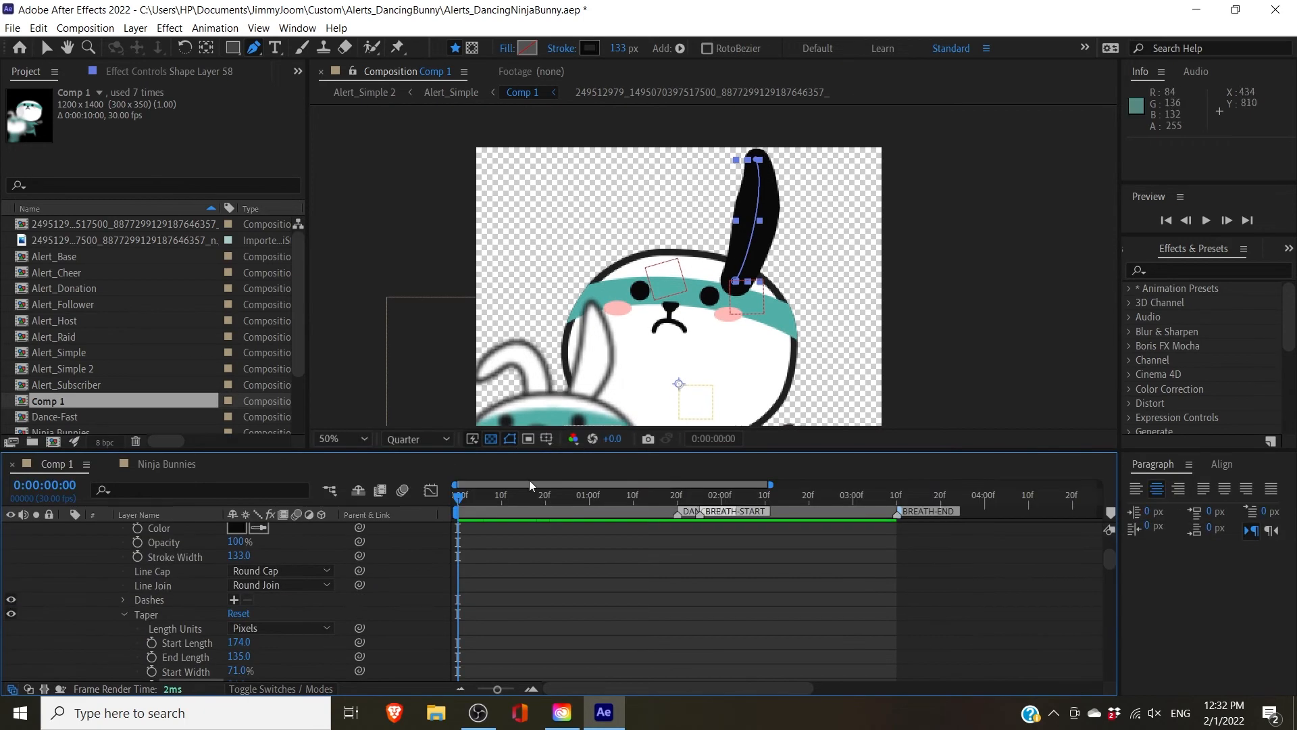
# Move the ear layer's anchor point to the base of the ear.
pyautogui.scroll(3, 277, 588)
pyautogui.click(168, 529)
pyautogui.press('y')
pyautogui.moveTo(678, 384); pyautogui.dragTo(736, 282)
pyautogui.click(66, 529)
# Rename the ear layer Ear_Left_Stroke, duplicate it and reveal the copy's Scale property.
pyautogui.click(166, 529)
pyautogui.press('Return')
pyautogui.write('Ear')
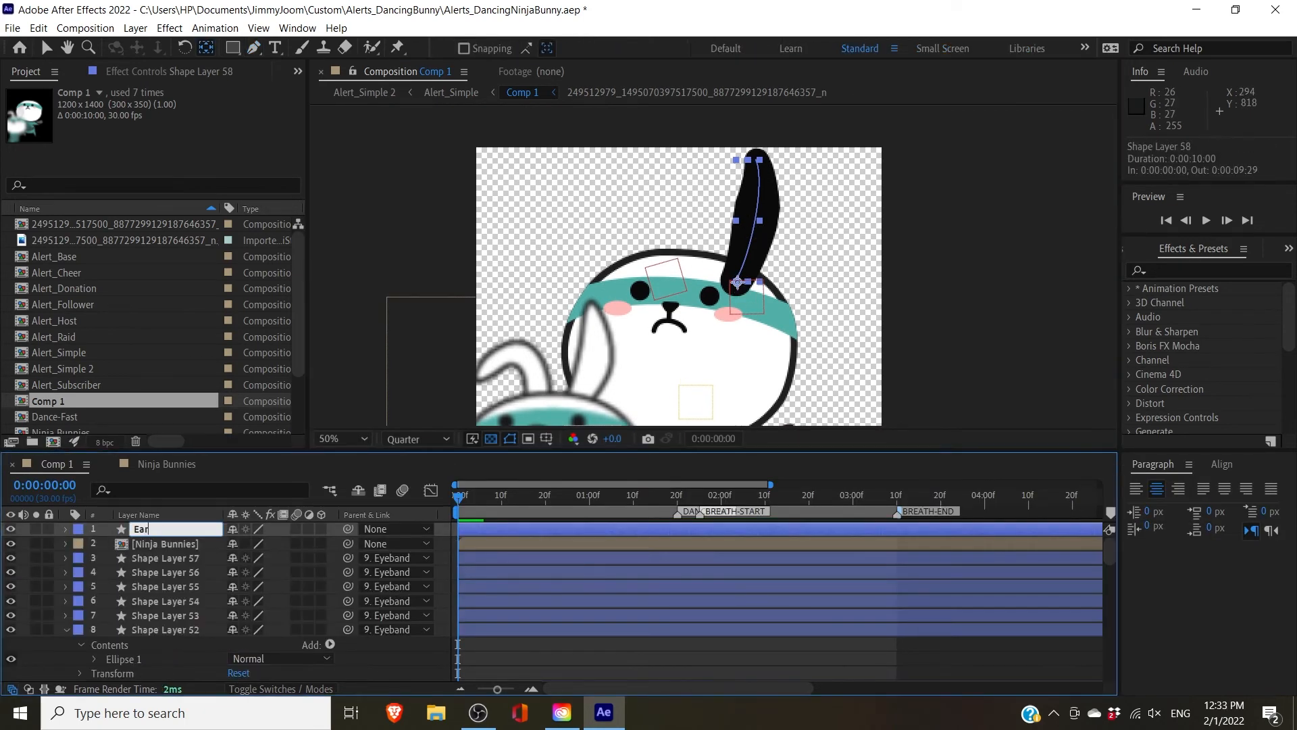
pyautogui.write('_Left_Stroke')
pyautogui.press('Return')
pyautogui.hotkey('ctrl', 'd')
pyautogui.press('s')
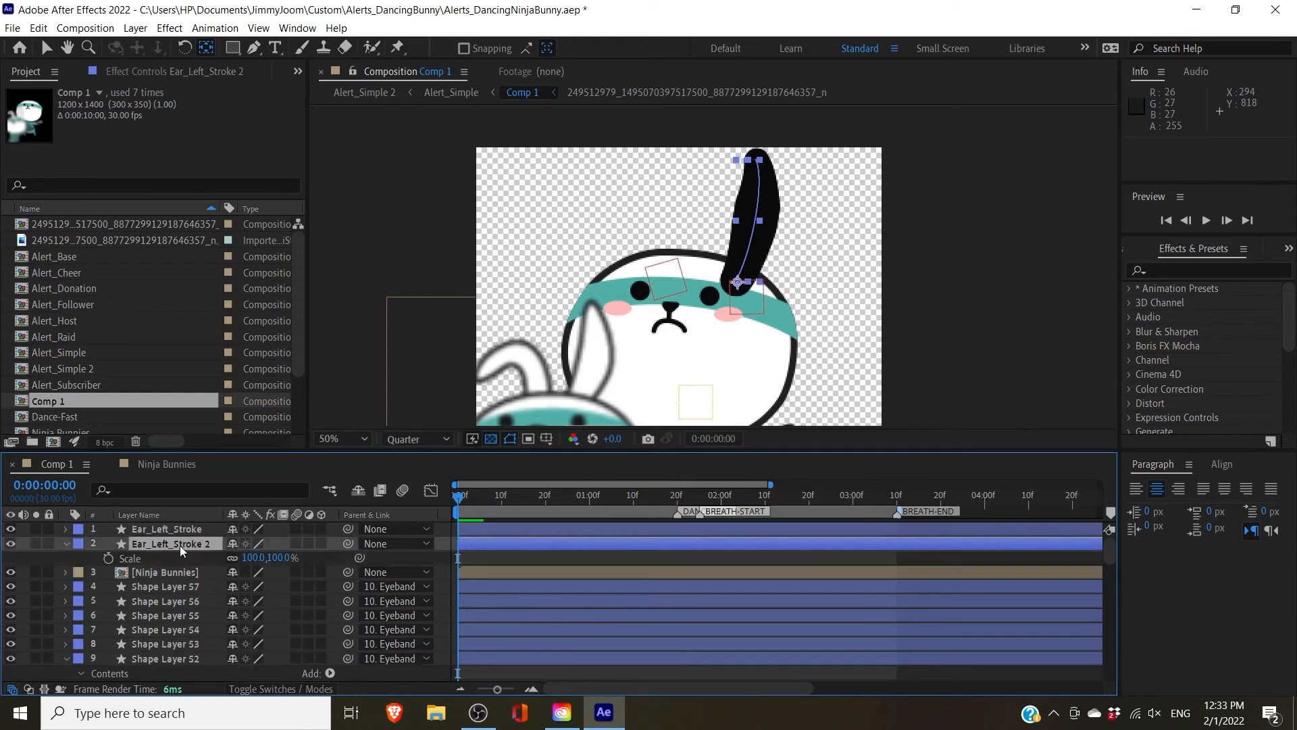
# Change the stroke colour of the upper Ear_Left_Stroke layer to white.
pyautogui.click(166, 531)
pyautogui.press('v')
pyautogui.click(725, 48)
pyautogui.moveTo(973, 396); pyautogui.dragTo(814, 291)
pyautogui.click(1182, 292)
# Try to scale down the white Ear_Left_Stroke layer, and undo the scale change.
pyautogui.press('s')
pyautogui.moveTo(270, 543); pyautogui.dragTo(260, 543)
pyautogui.hotkey('ctrl', 'z')
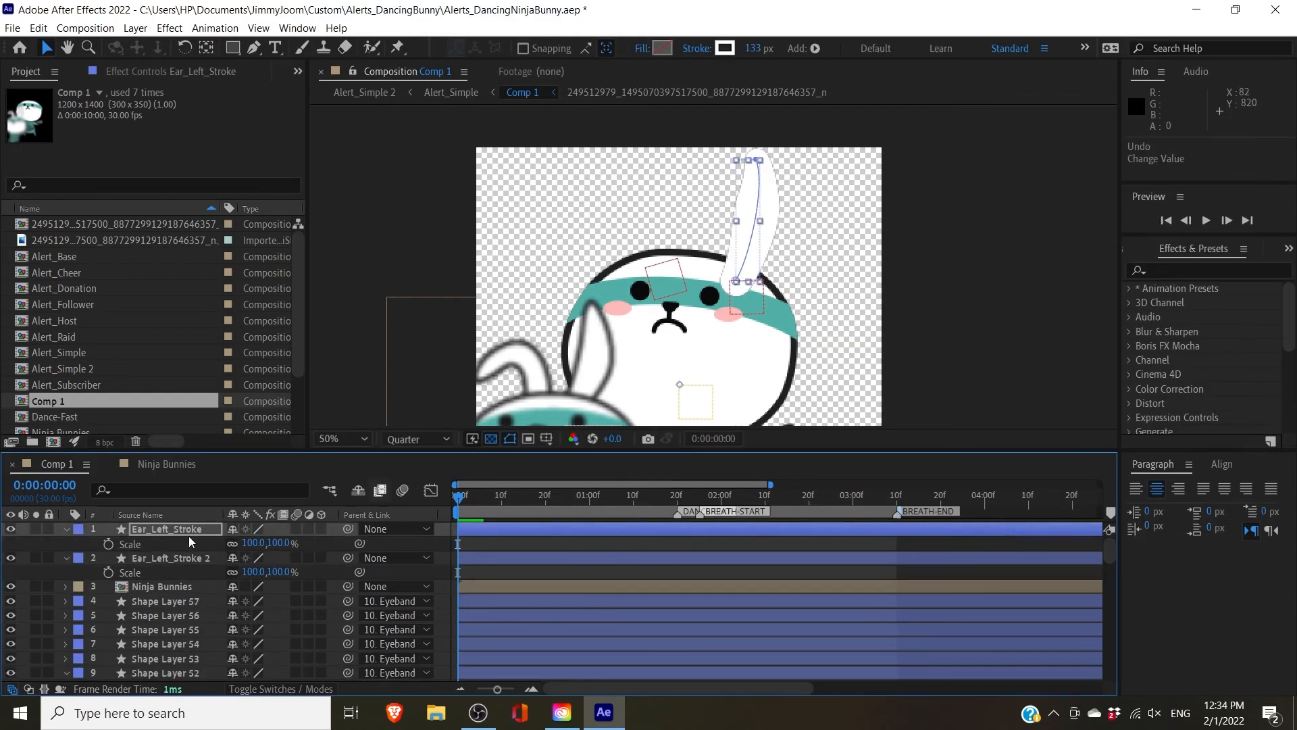
# Move the white Ear_Left_Stroke layer's anchor point to the middle of the ear.
pyautogui.click(173, 533)
pyautogui.press('y')
pyautogui.moveTo(678, 384); pyautogui.dragTo(753, 221)
pyautogui.click(646, 546)
# Unlink the white Ear_Left_Stroke layer's scale proportions and set its Scale to 86% by 93%.
pyautogui.click(232, 543)
pyautogui.moveTo(254, 543); pyautogui.dragTo(244, 543)
pyautogui.moveTo(277, 543); pyautogui.dragTo(273, 543)
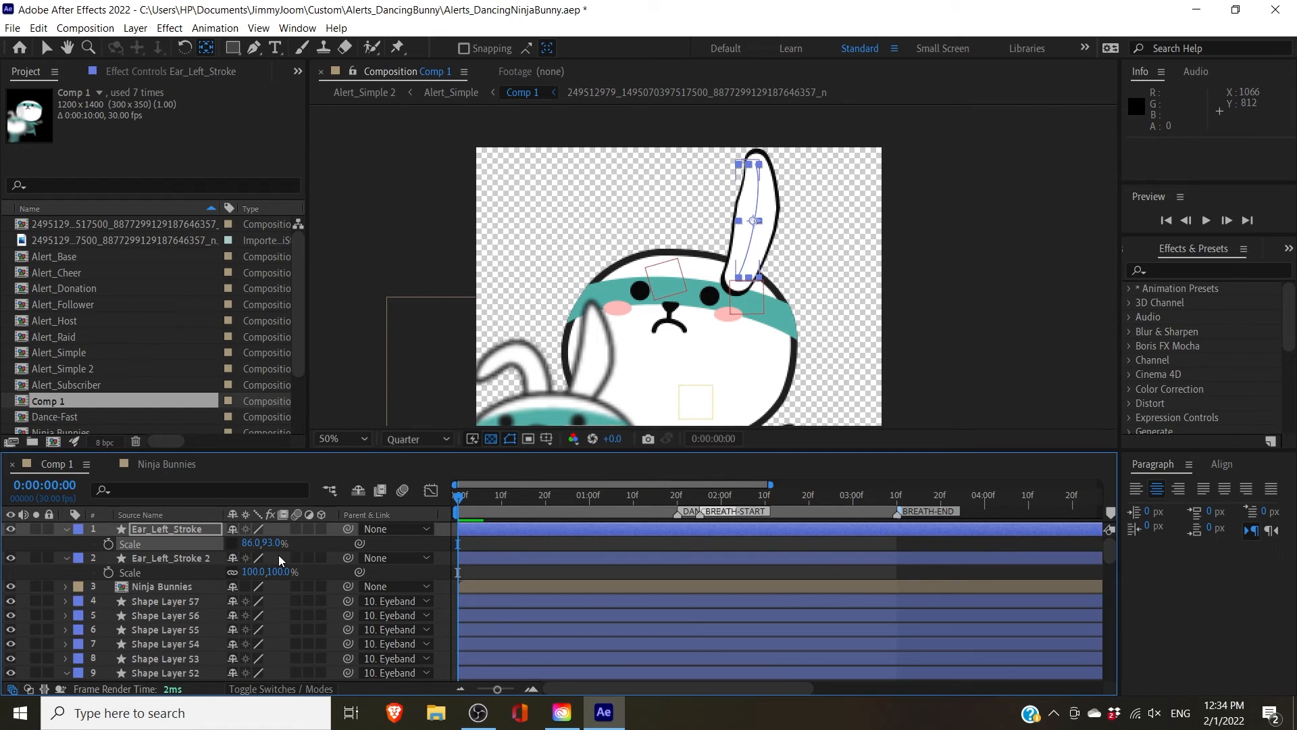
# Set the white Ear_Left_Stroke layer's Rotation to 1°.
pyautogui.press('r')
pyautogui.click(247, 542)
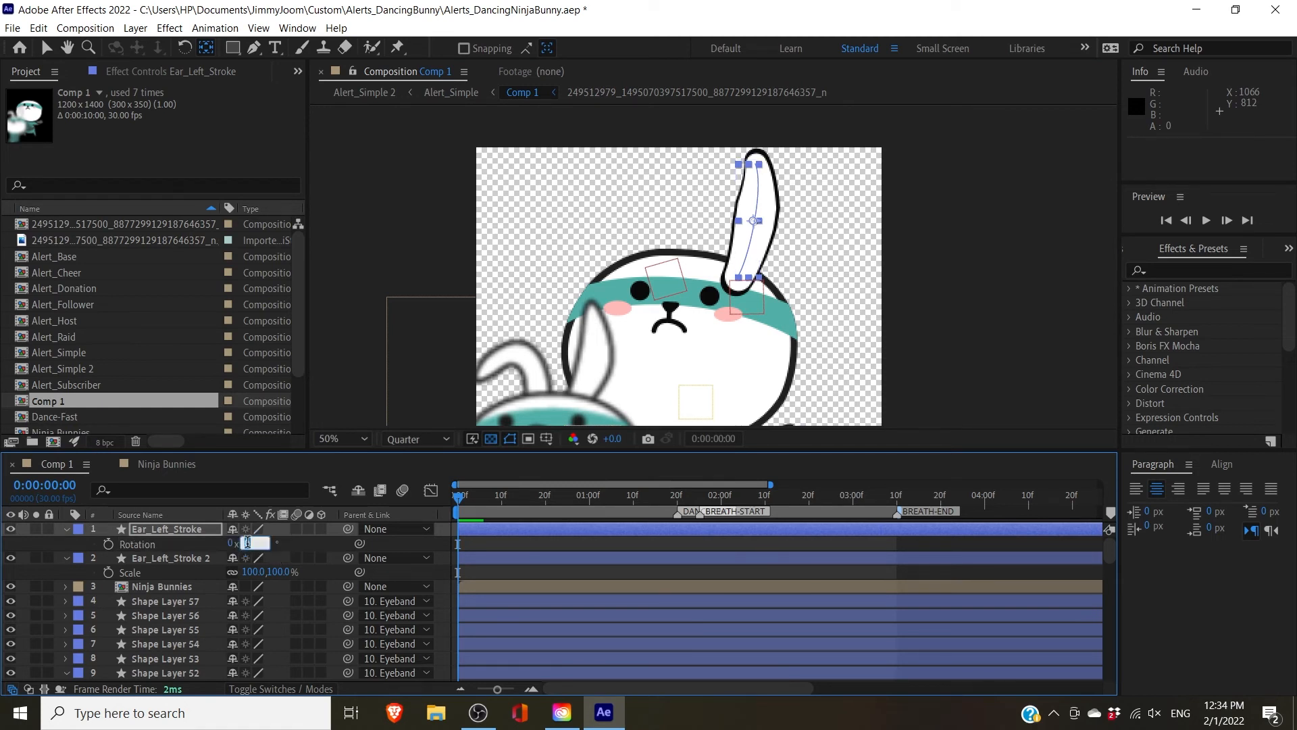
pyautogui.write('-1')
pyautogui.press('Return')
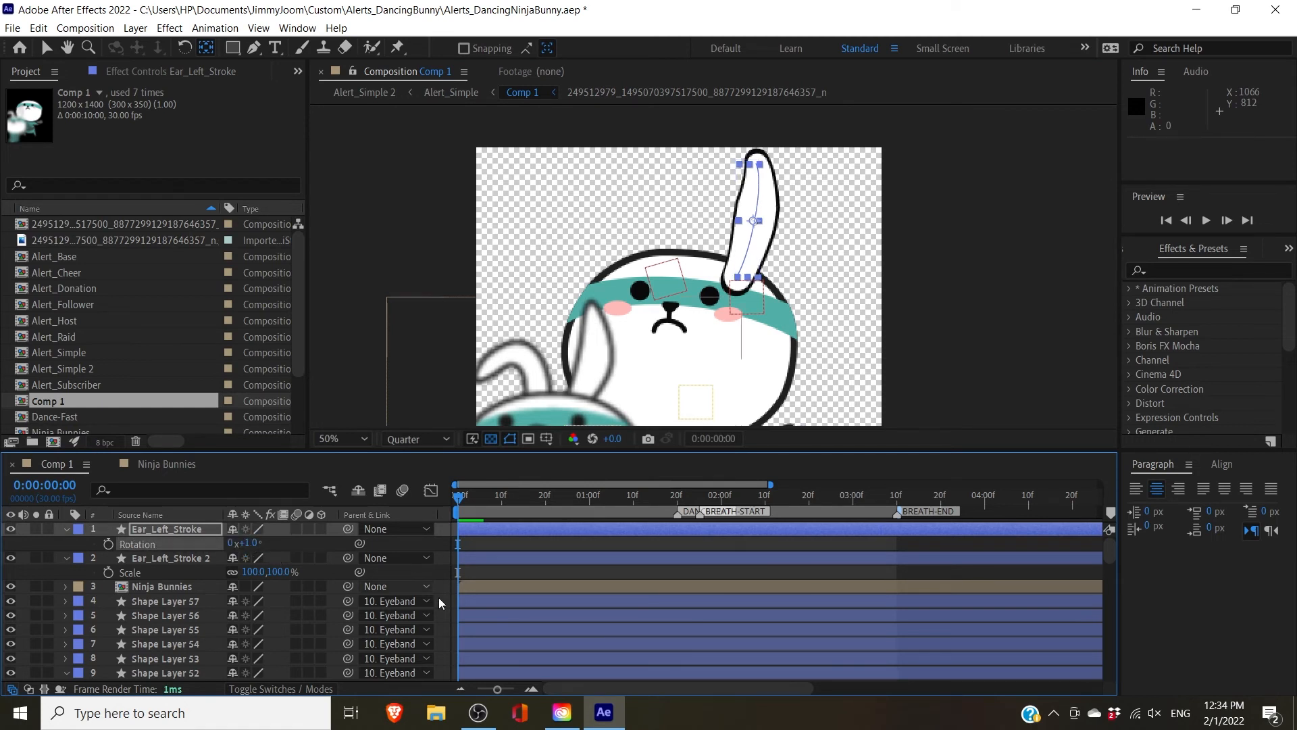
pyautogui.click(417, 438)
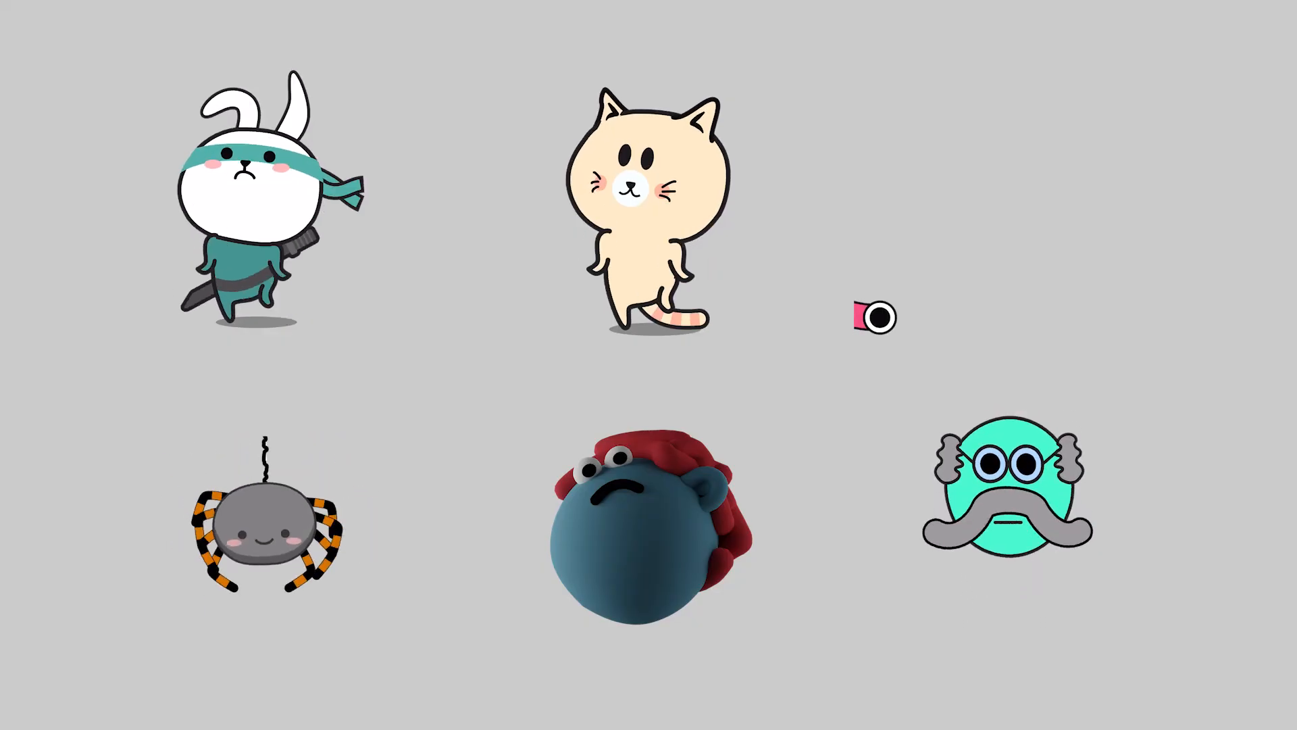